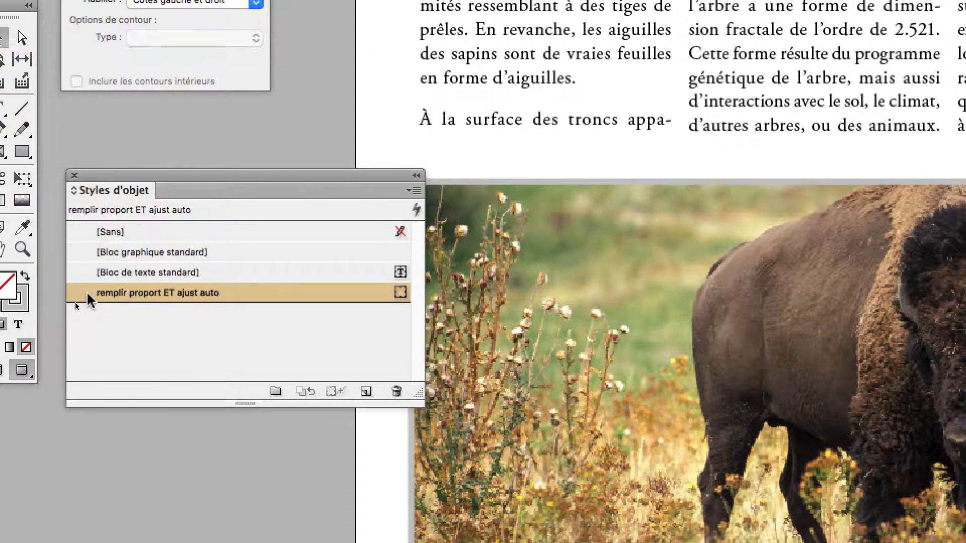
- Examine the Contour settings of the "remplir proport ET ajust auto" object style
{"action": "double_click", "coordinate": [89, 295]}
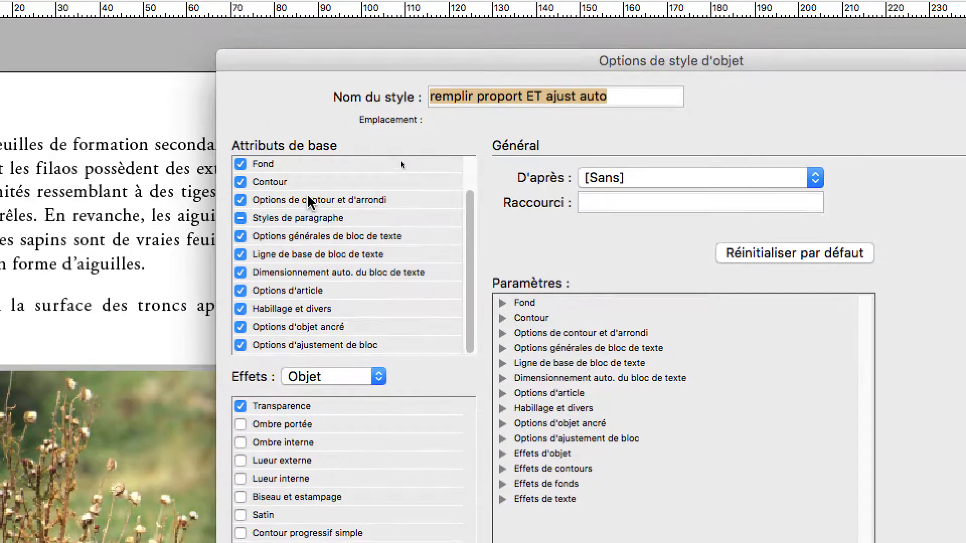
{"action": "left_click", "coordinate": [282, 275]}
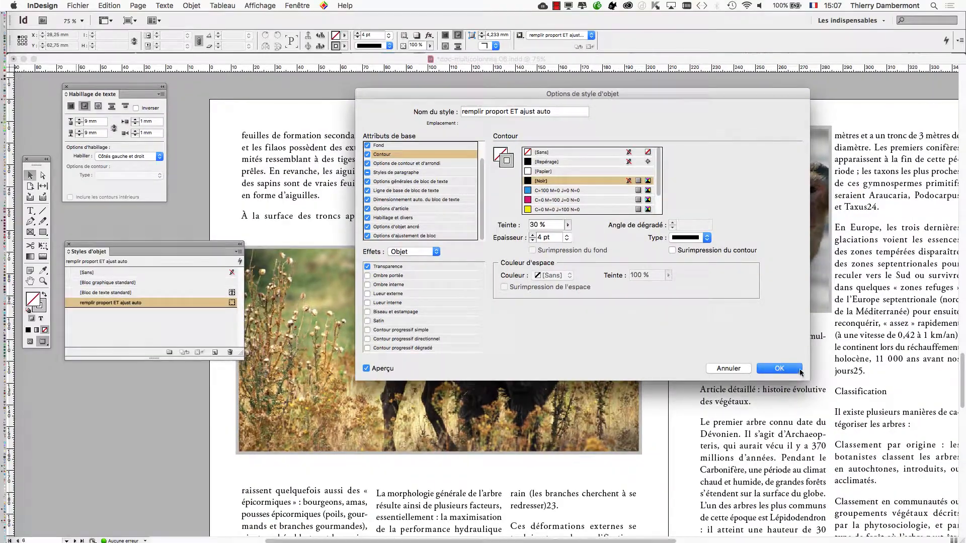
{"action": "left_click", "coordinate": [799, 371]}
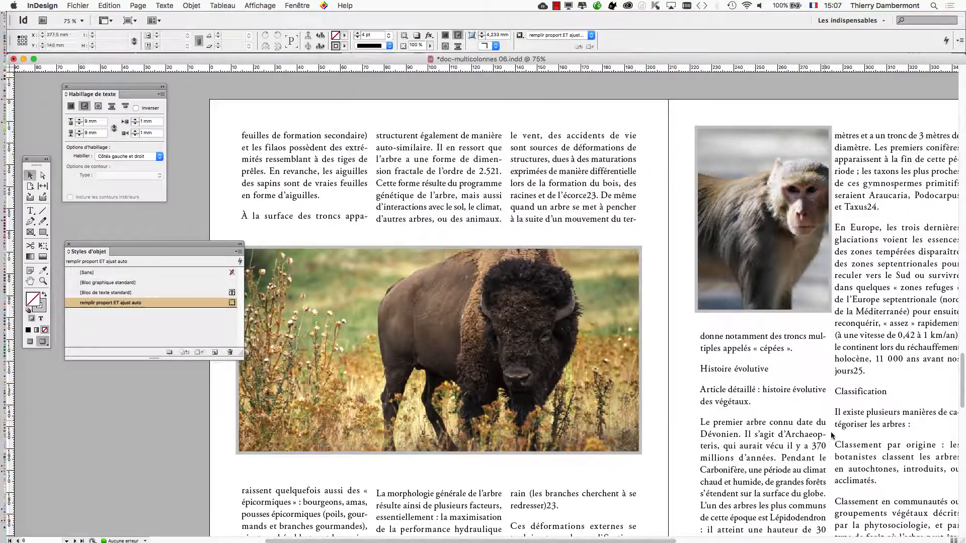
{"action": "left_click_drag", "start_coordinate": [839, 459], "coordinate": [563, 181]}
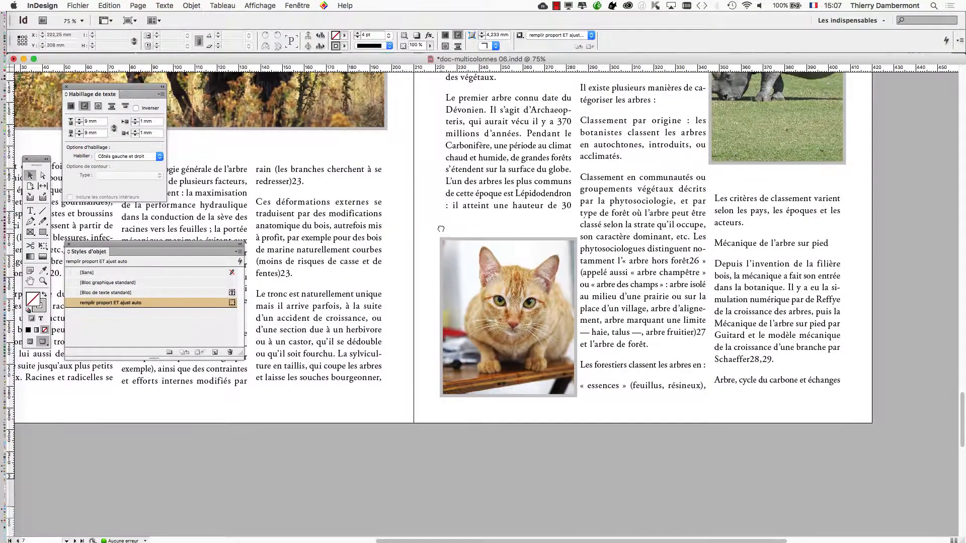
{"action": "scroll", "coordinate": [440, 229], "scroll_direction": "left", "scroll_amount": 10}
{"action": "scroll", "coordinate": [441, 229], "scroll_direction": "down", "scroll_amount": 2}
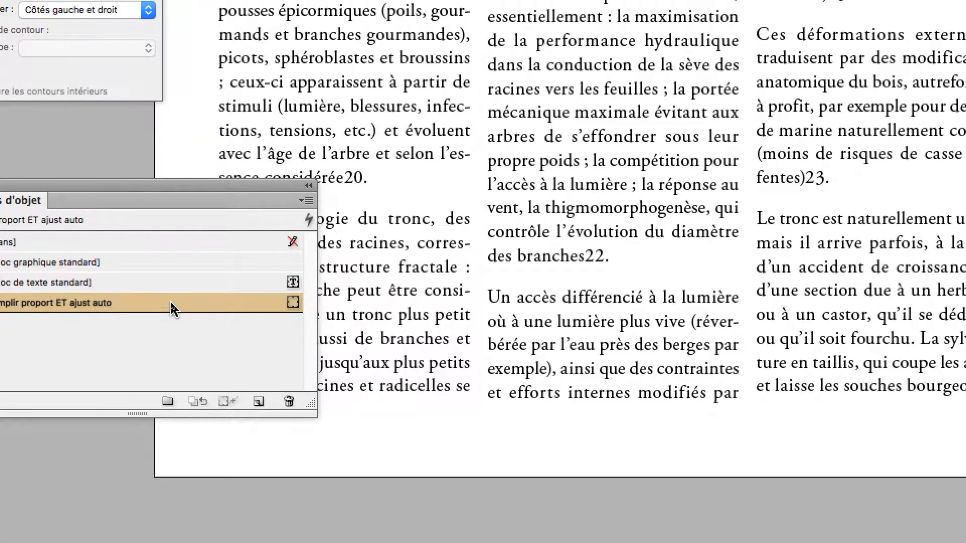
- Set the "remplir proport ET ajust auto" object style's stroke alignment to inside and inspect the border of the cat image
{"action": "double_click", "coordinate": [172, 304]}
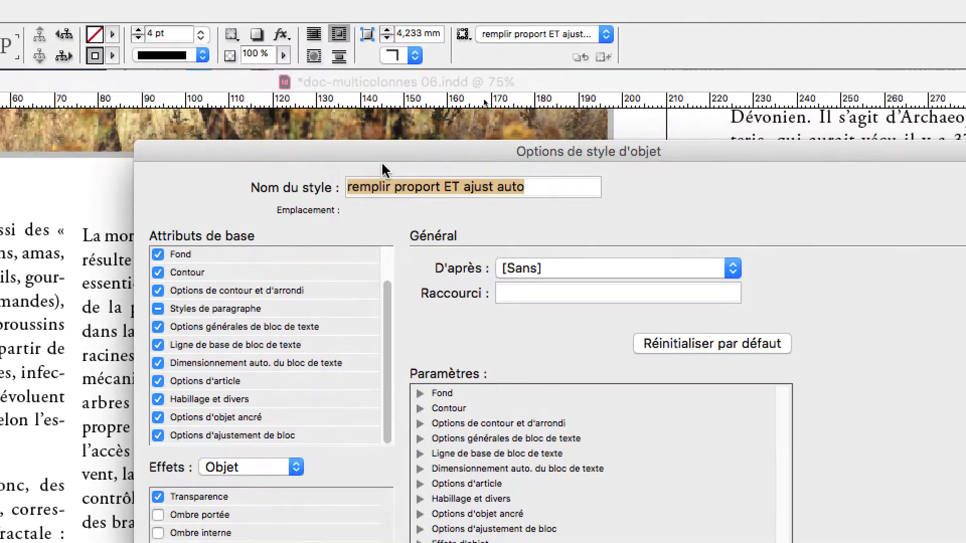
{"action": "left_click_drag", "start_coordinate": [409, 154], "coordinate": [353, 164]}
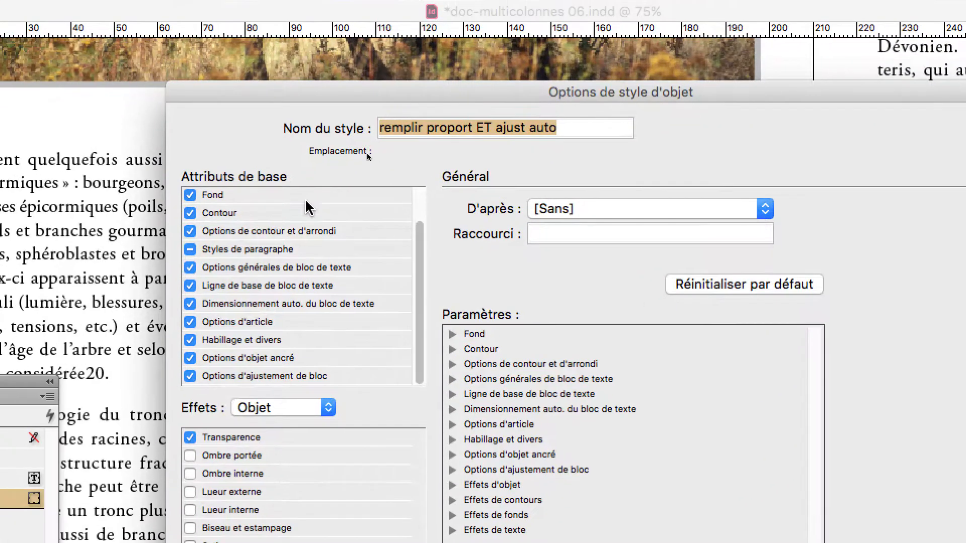
{"action": "left_click", "coordinate": [211, 285]}
{"action": "left_click", "coordinate": [287, 225]}
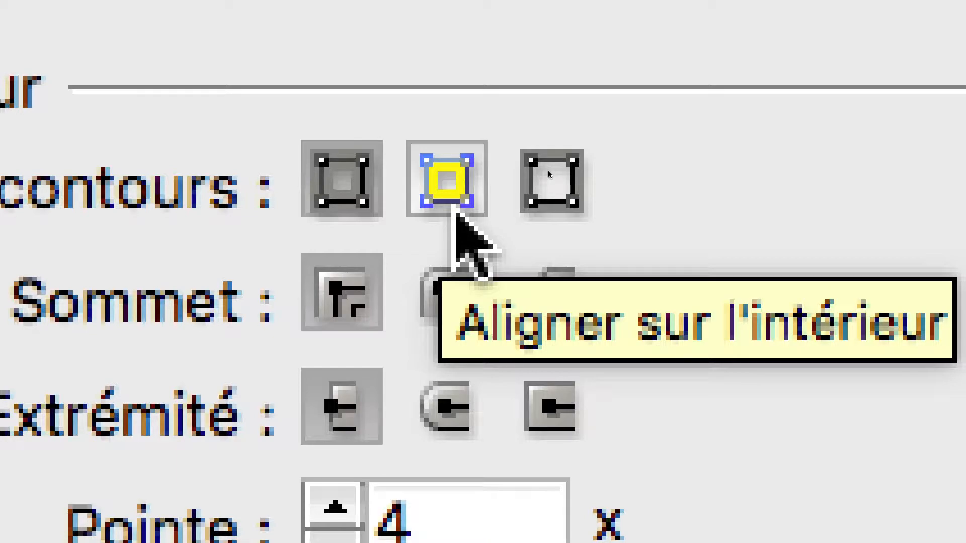
{"action": "left_click", "coordinate": [455, 212]}
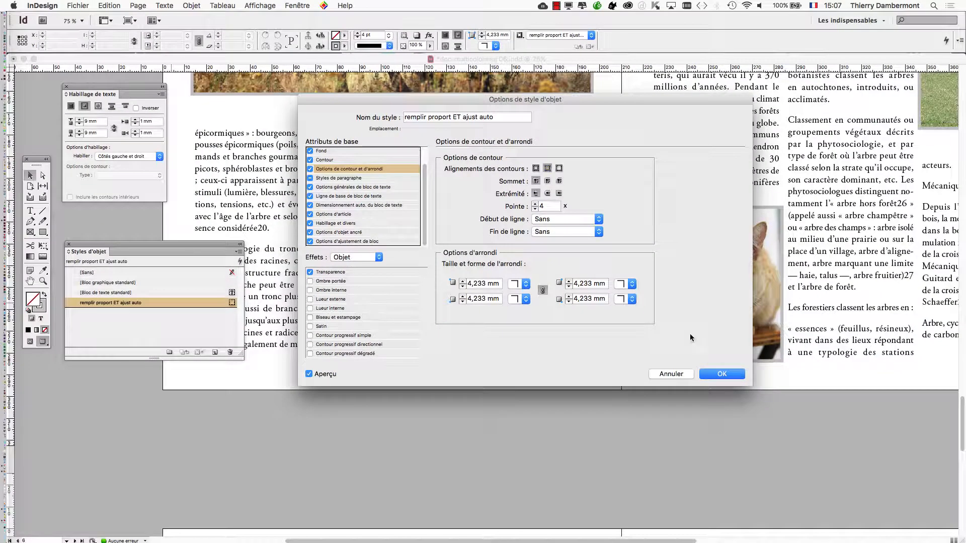
{"action": "left_click", "coordinate": [722, 374]}
{"action": "scroll", "coordinate": [808, 292], "scroll_direction": "up", "scroll_amount": 2}
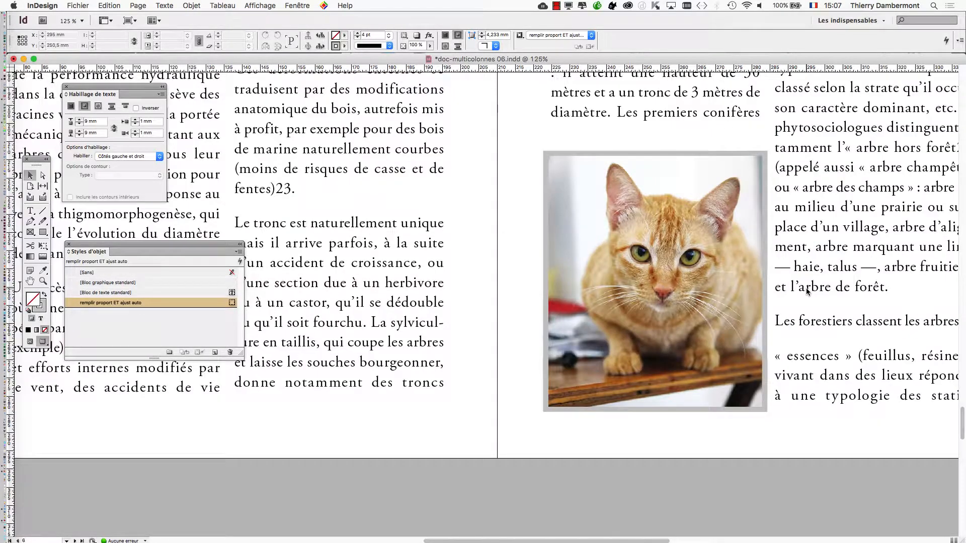
{"action": "scroll", "coordinate": [770, 287], "scroll_direction": "up", "scroll_amount": 2}
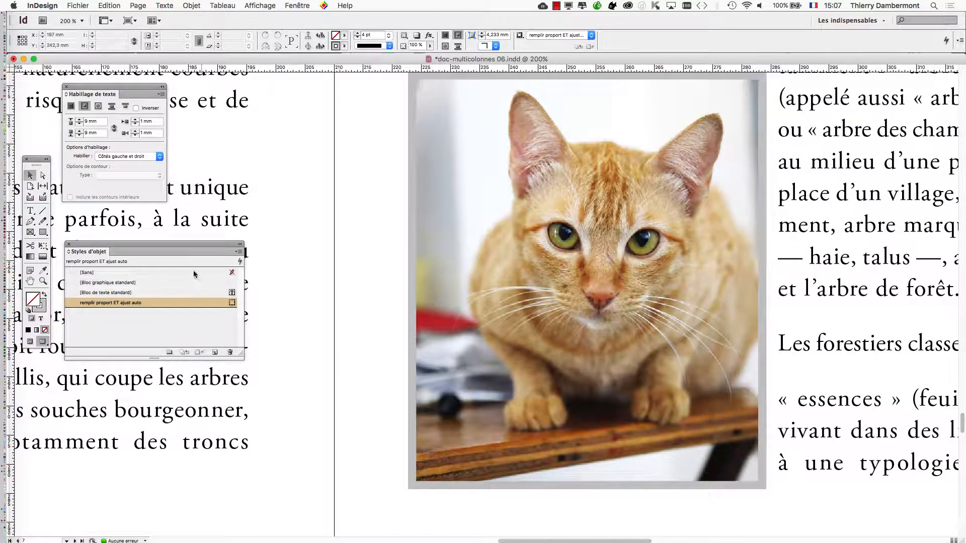
- Try centred stroke alignment in the "remplir proport ET ajust auto" style with the preview on the cat image
{"action": "double_click", "coordinate": [188, 302]}
{"action": "left_click_drag", "start_coordinate": [513, 101], "coordinate": [240, 74]}
{"action": "left_click", "coordinate": [74, 143]}
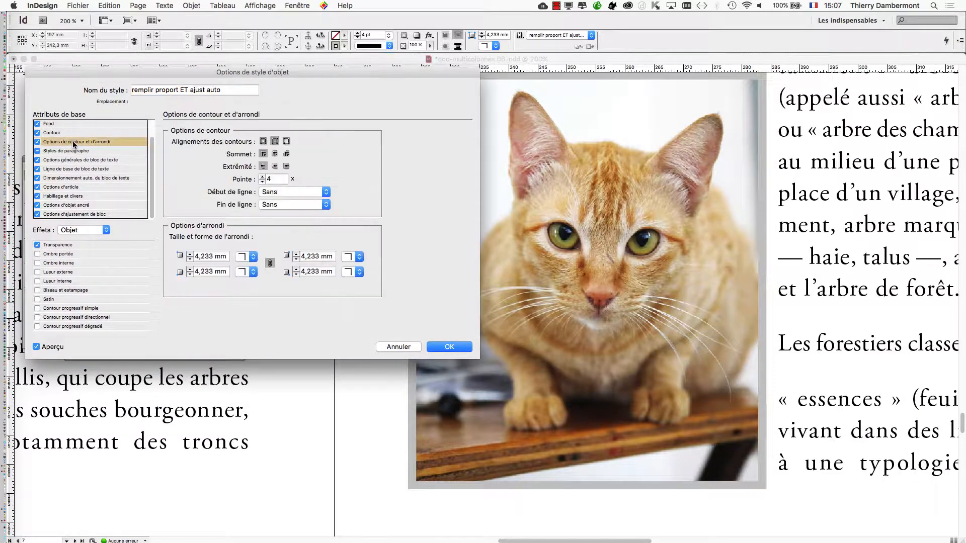
{"action": "left_click", "coordinate": [262, 144]}
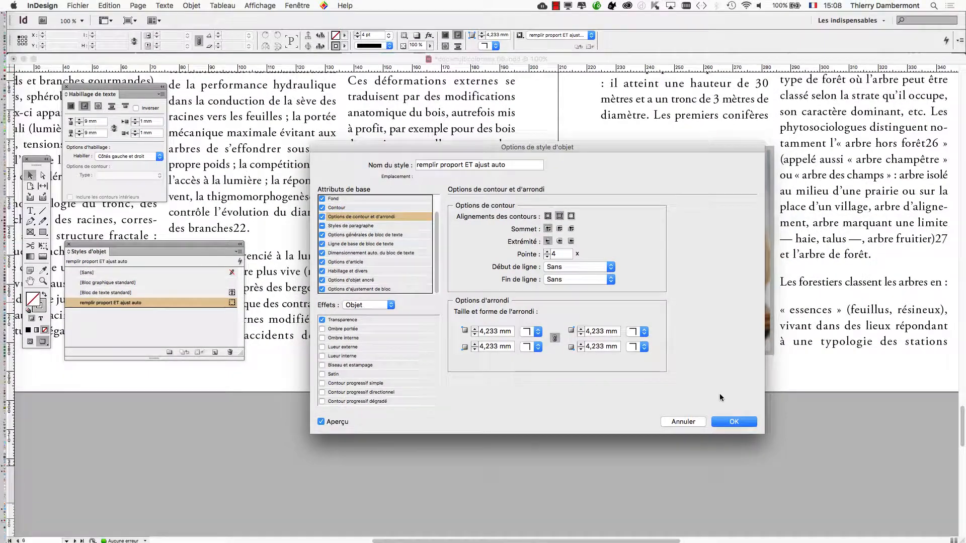
{"action": "left_click", "coordinate": [734, 422]}
{"action": "key", "text": "super+minus"}
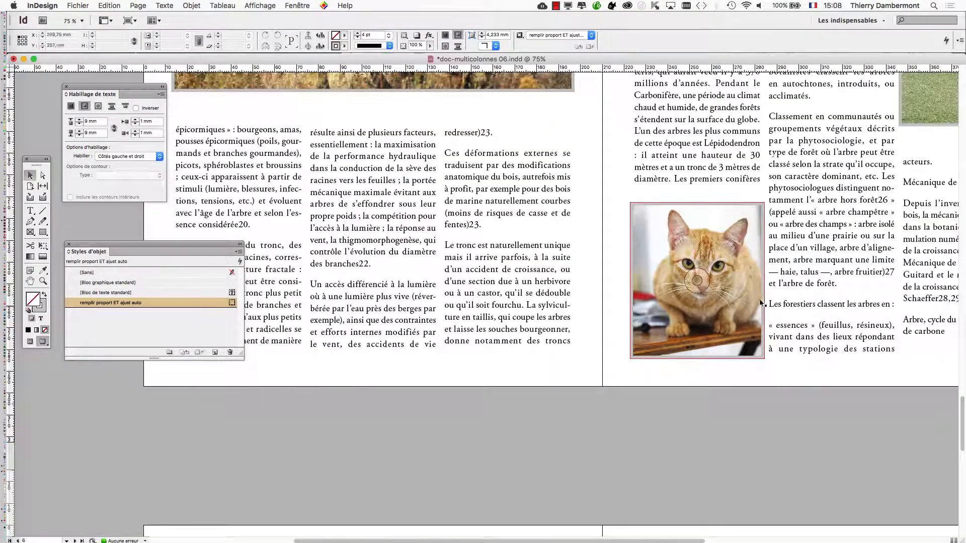
- Review the Fond, Contour and "Options de contour et d'arrondi" settings of the "remplir proport ET ajust auto" style
{"action": "double_click", "coordinate": [151, 303]}
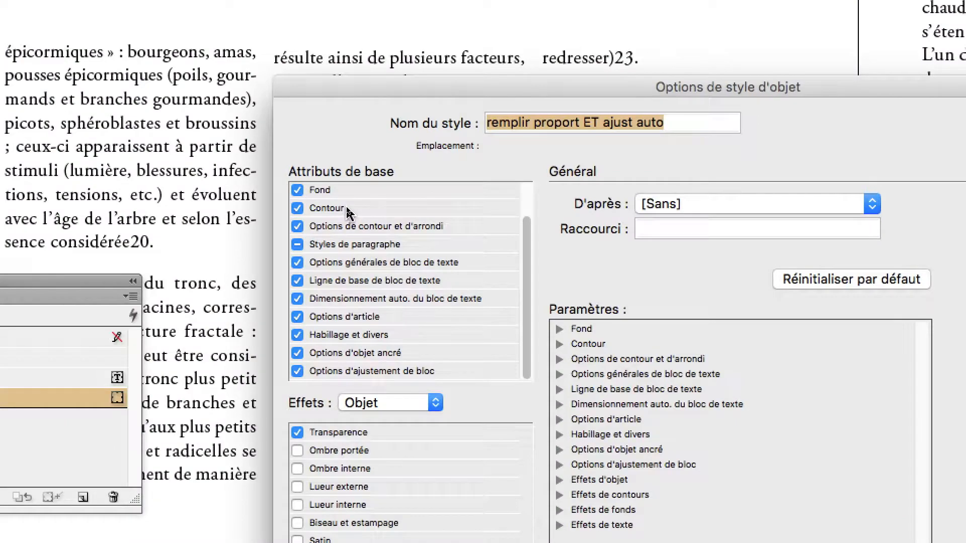
{"action": "left_click", "coordinate": [327, 208]}
{"action": "left_click", "coordinate": [320, 189]}
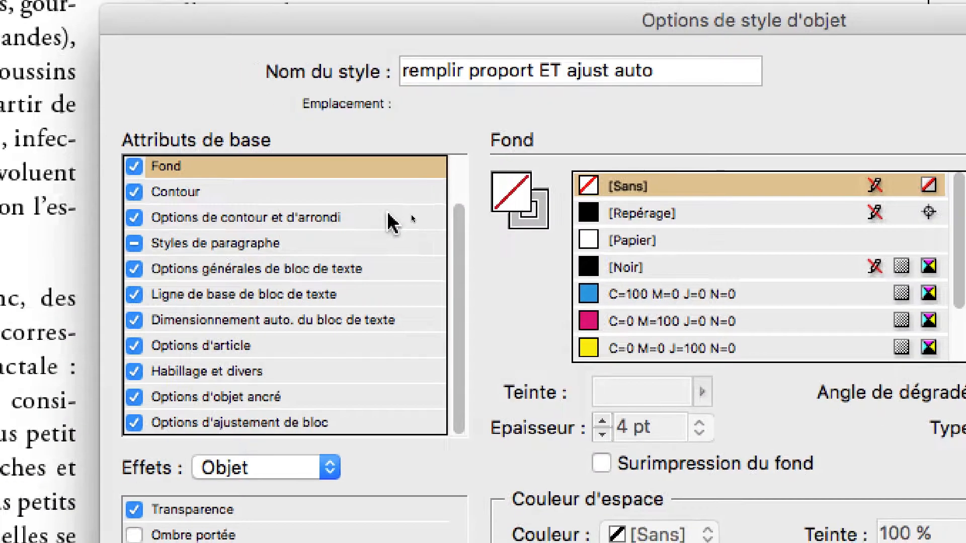
{"action": "left_click", "coordinate": [336, 222]}
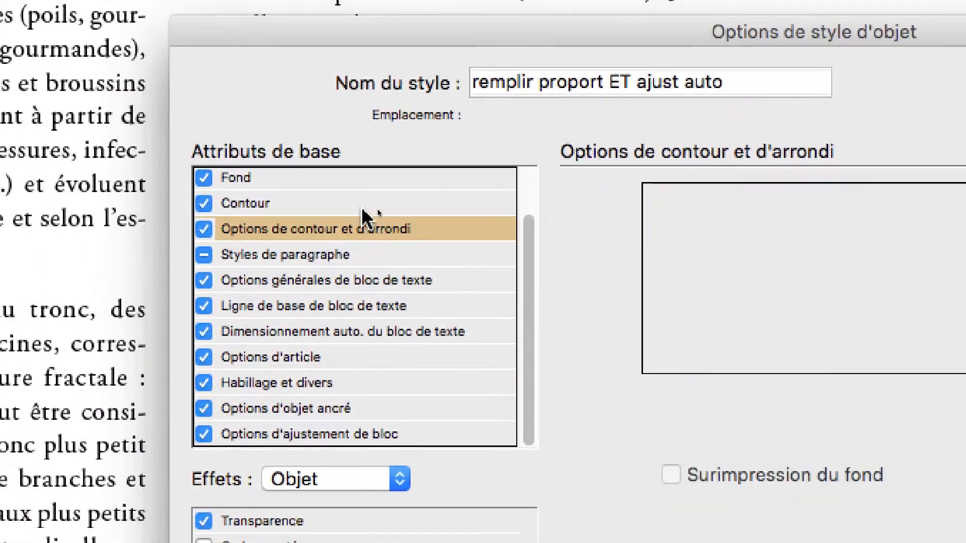
{"action": "left_click", "coordinate": [352, 187]}
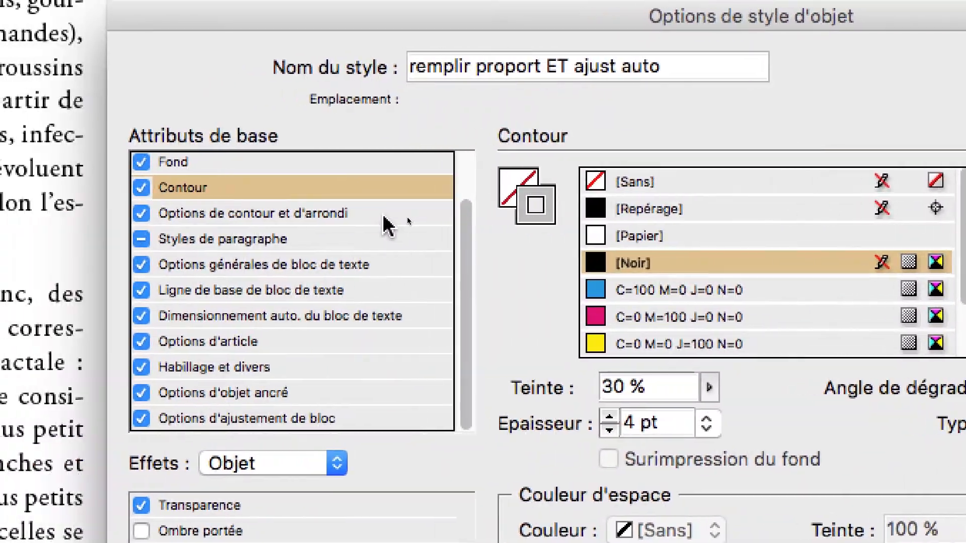
{"action": "left_click", "coordinate": [274, 235]}
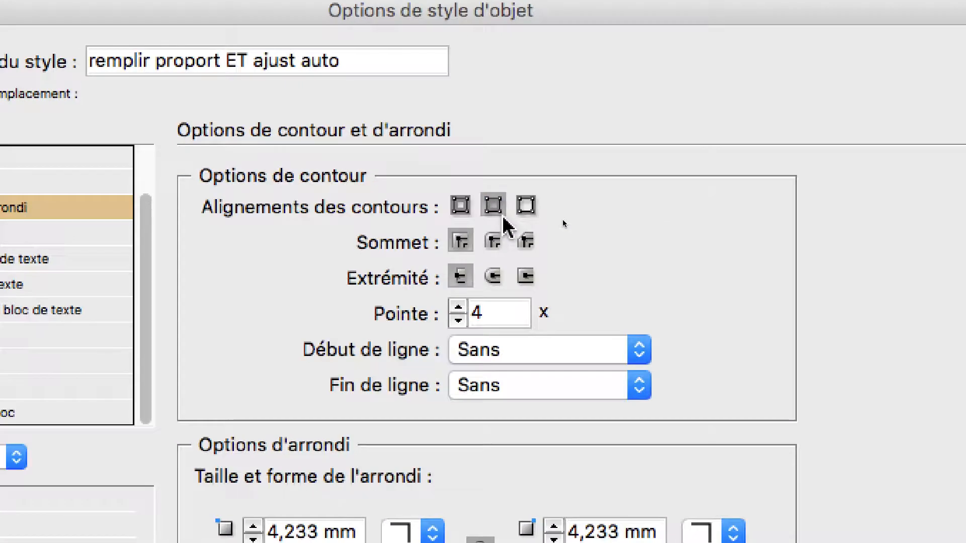
{"action": "left_click", "coordinate": [533, 209]}
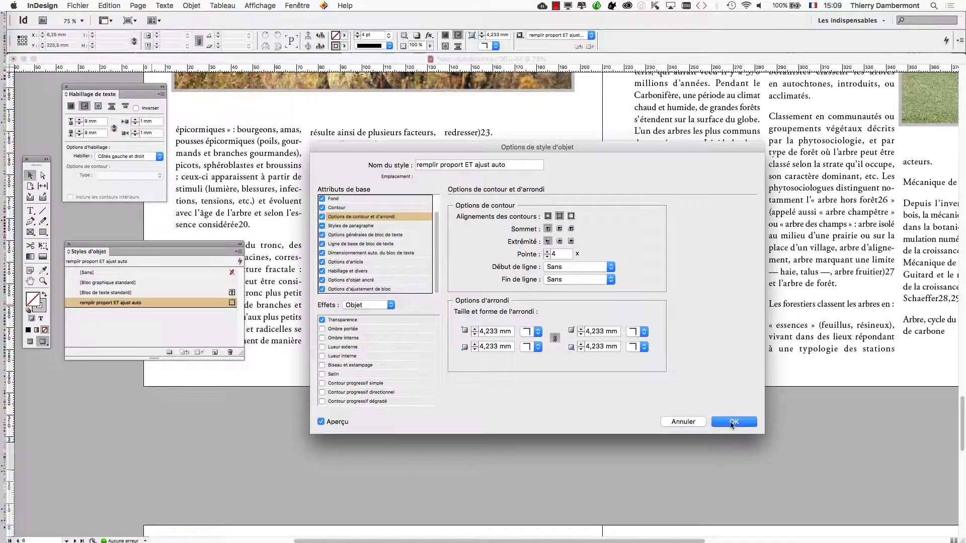
{"action": "left_click", "coordinate": [732, 424]}
{"action": "scroll", "coordinate": [782, 287], "scroll_direction": "up", "scroll_amount": 2}
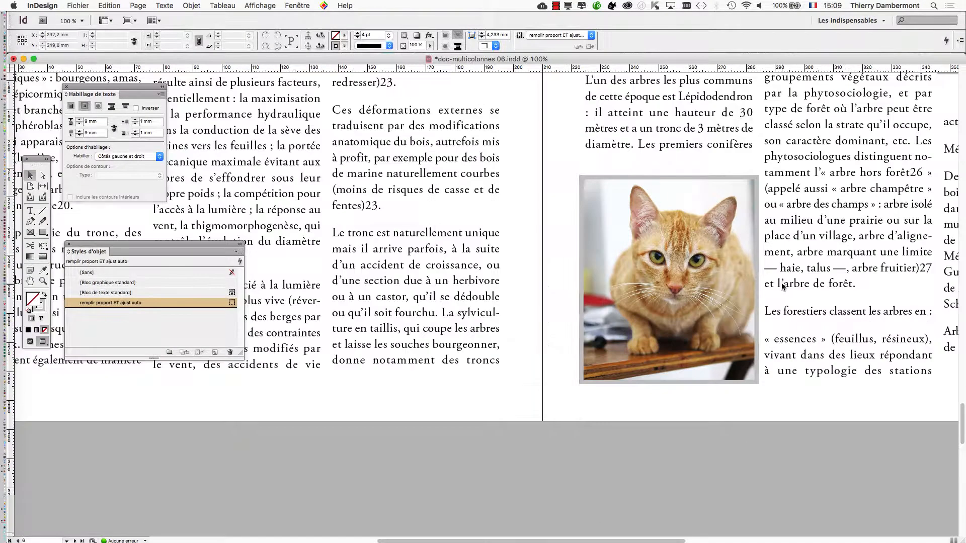
{"action": "left_click_drag", "start_coordinate": [704, 278], "coordinate": [590, 292]}
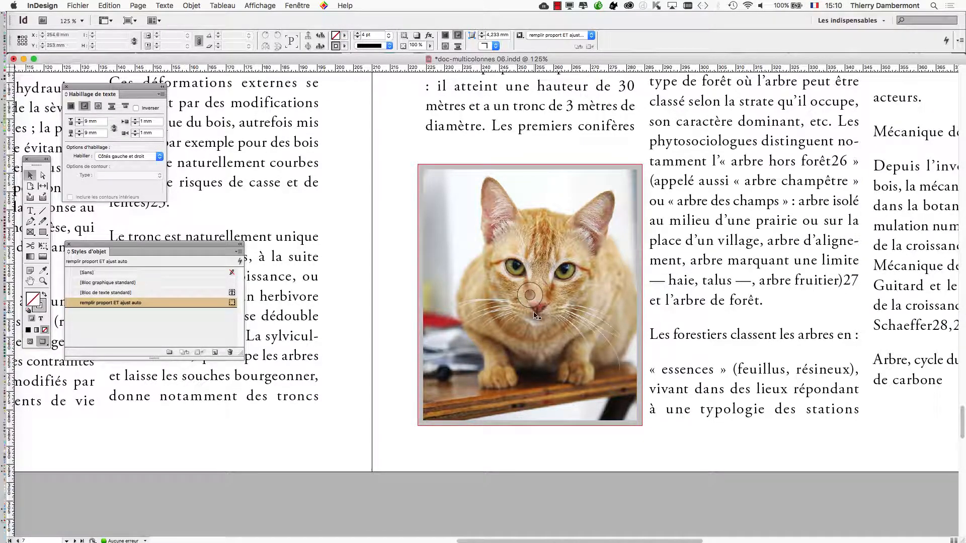
{"action": "scroll", "coordinate": [534, 317], "scroll_direction": "down", "scroll_amount": 1}
{"action": "scroll", "coordinate": [531, 315], "scroll_direction": "down", "scroll_amount": 1}
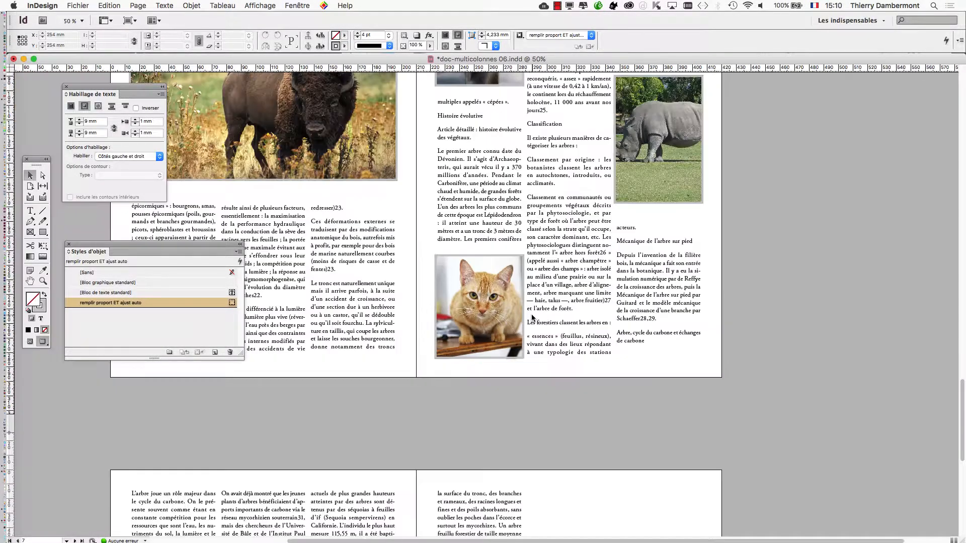
{"action": "scroll", "coordinate": [555, 300], "scroll_direction": "up", "scroll_amount": 1}
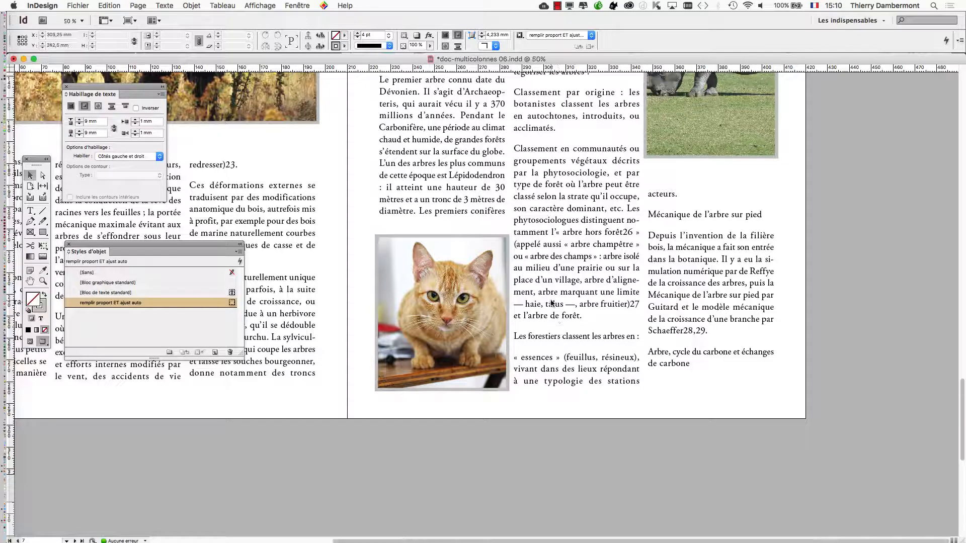
{"action": "scroll", "coordinate": [556, 316], "scroll_direction": "down", "scroll_amount": 1}
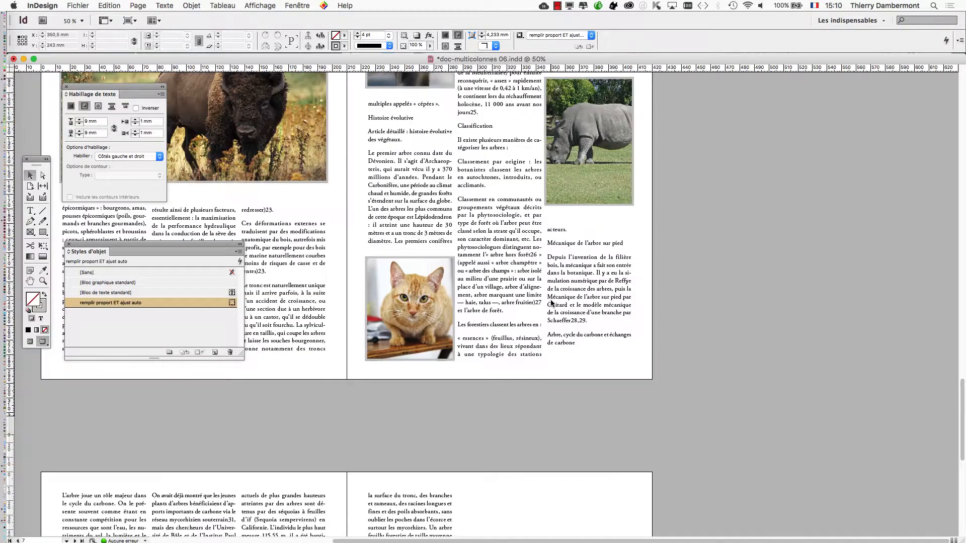
- Display the document's layers and pages, and open the A-Gabarit master spread
{"action": "left_click", "coordinate": [305, 4]}
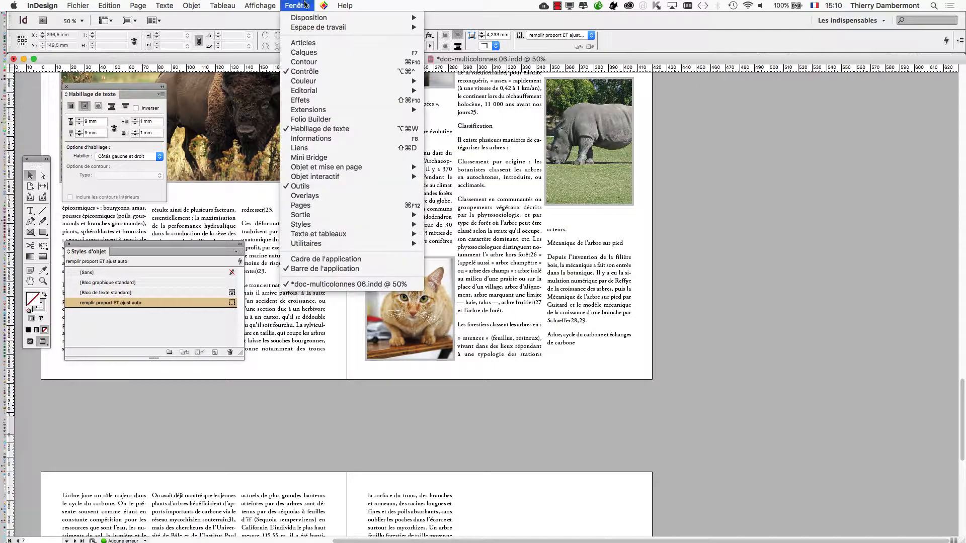
{"action": "left_click", "coordinate": [337, 53]}
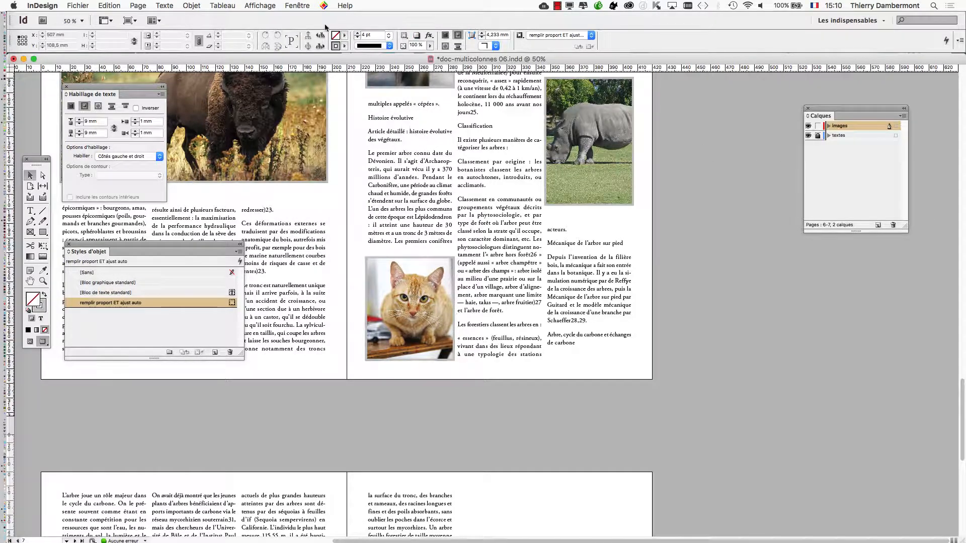
{"action": "left_click", "coordinate": [296, 5]}
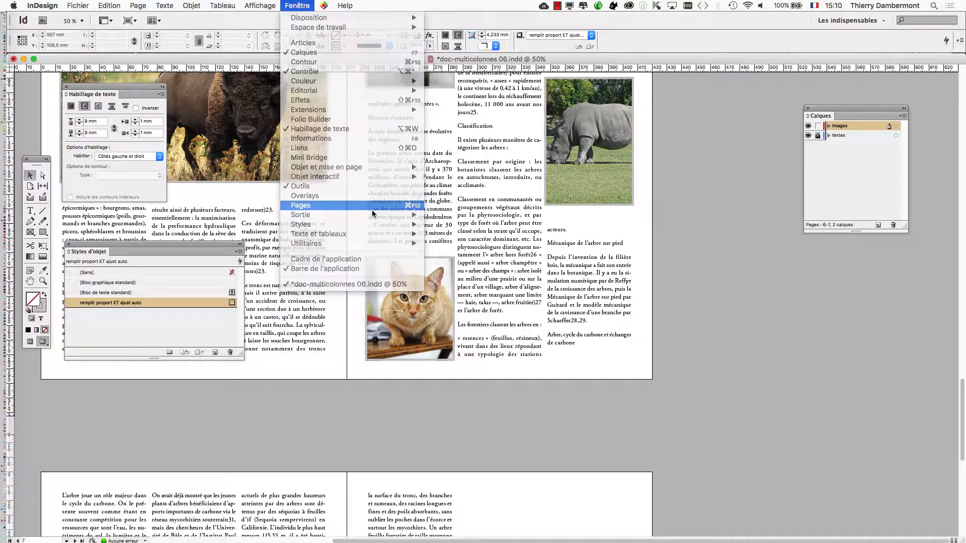
{"action": "left_click", "coordinate": [373, 206]}
{"action": "left_click_drag", "start_coordinate": [755, 211], "coordinate": [534, 94]}
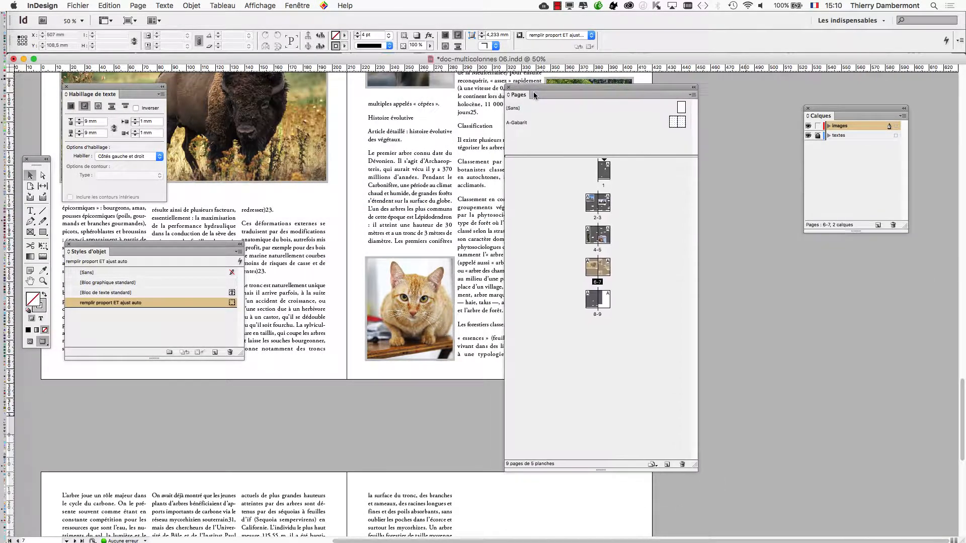
{"action": "double_click", "coordinate": [663, 122]}
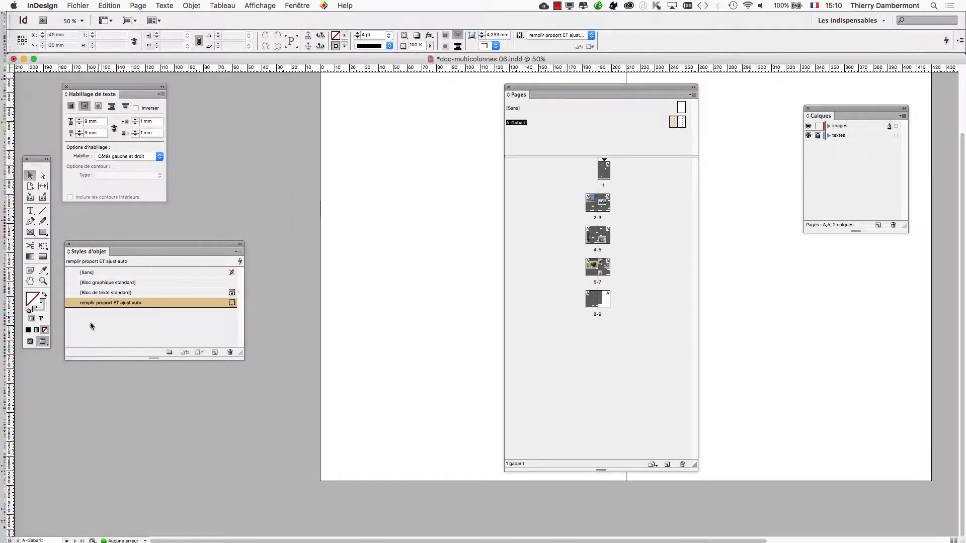
- Switch the master spread to normal display mode with guides, and move the page list clear of the spread
{"action": "left_click", "coordinate": [31, 342]}
{"action": "left_click_drag", "start_coordinate": [521, 92], "coordinate": [153, 427]}
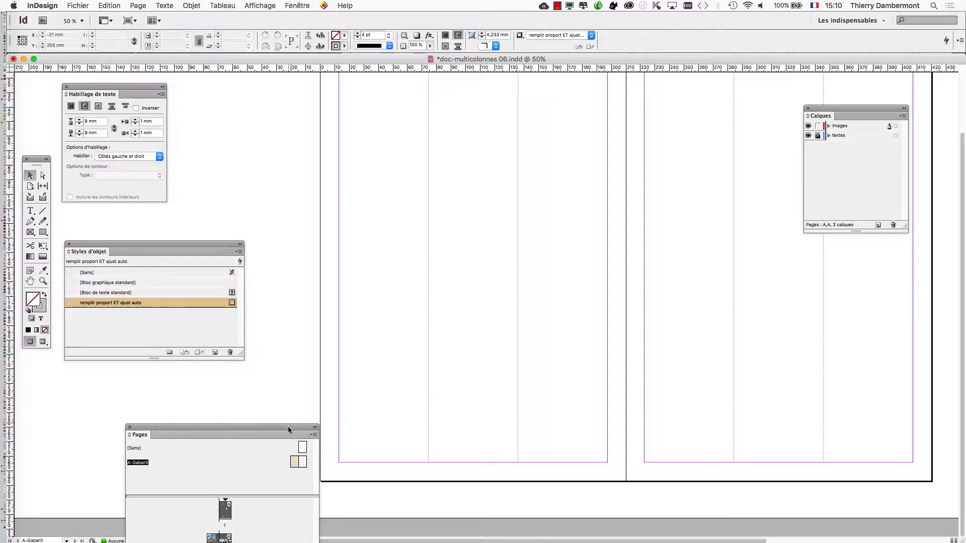
{"action": "left_click_drag", "start_coordinate": [288, 427], "coordinate": [276, 394]}
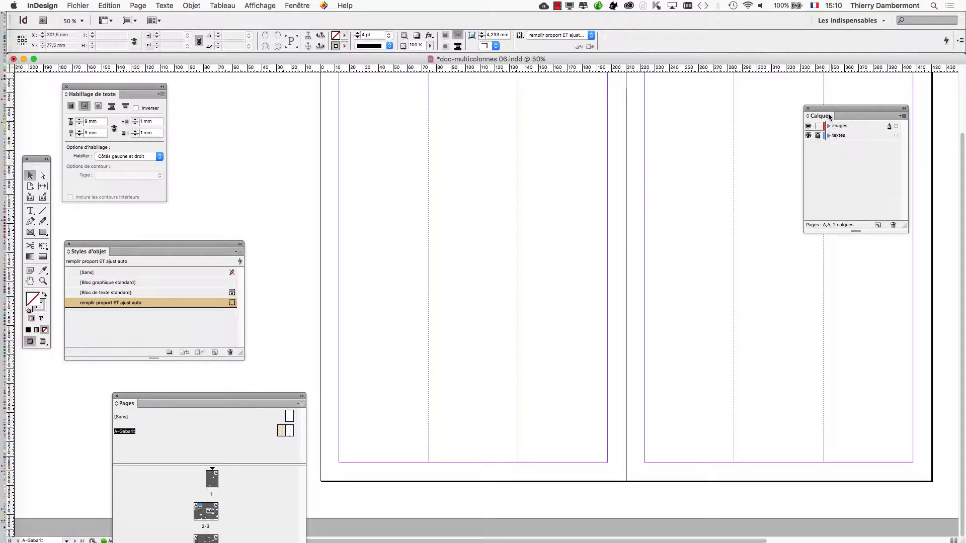
- Unlock the "textes" layer and select all the text frames on the A-Gabarit master spread
{"action": "left_click_drag", "start_coordinate": [819, 109], "coordinate": [655, 132]}
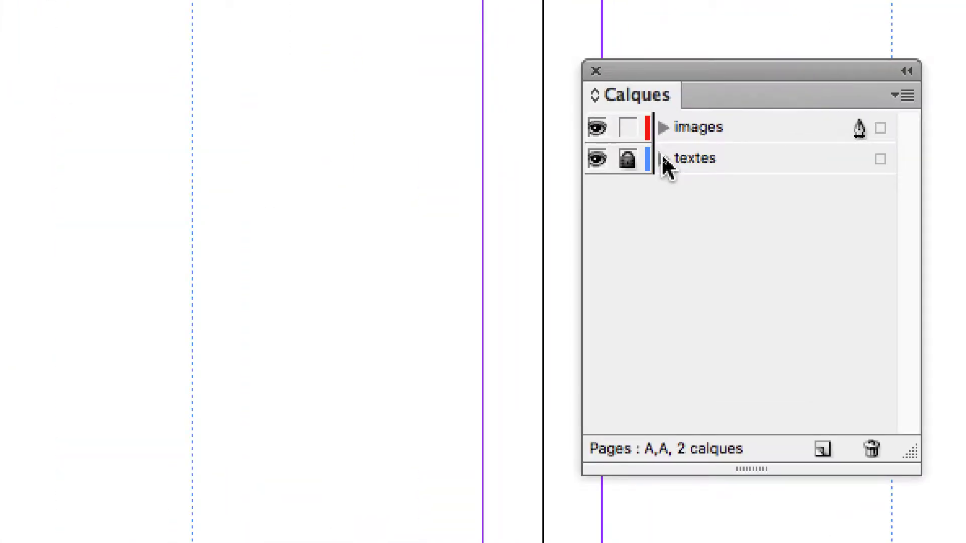
{"action": "left_click", "coordinate": [628, 159]}
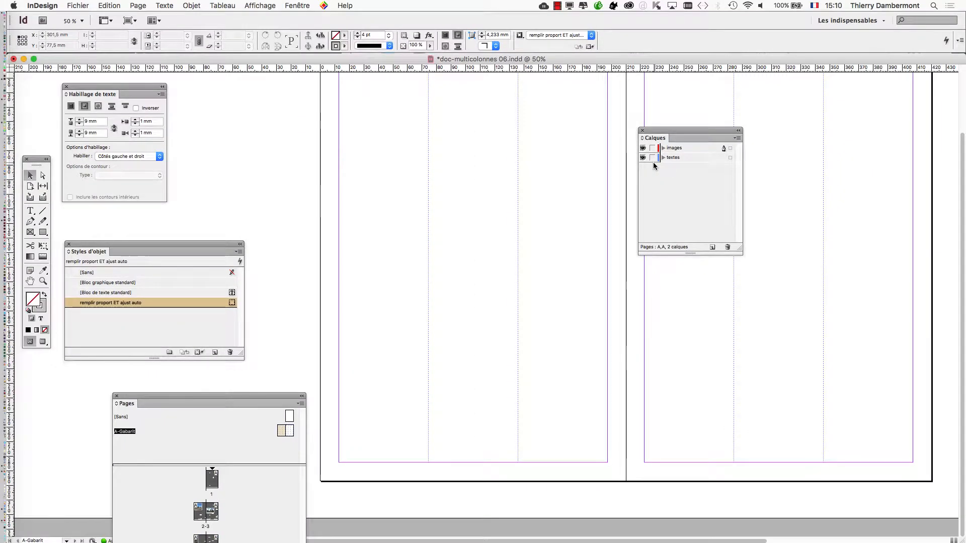
{"action": "key", "text": "super+a"}
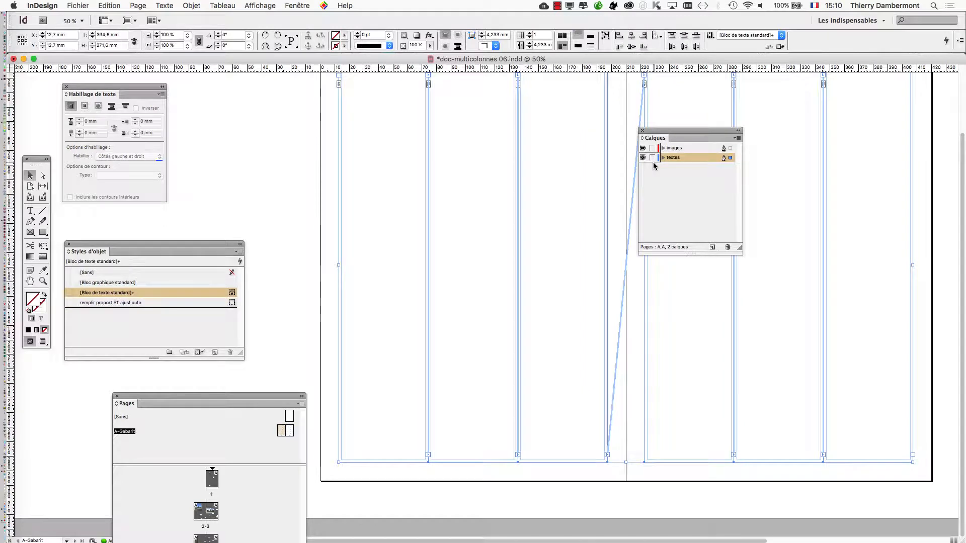
- In the selected text frames' options, unlink the inner margins and set De tête and De pied to 0 mm
{"action": "left_click", "coordinate": [183, 5]}
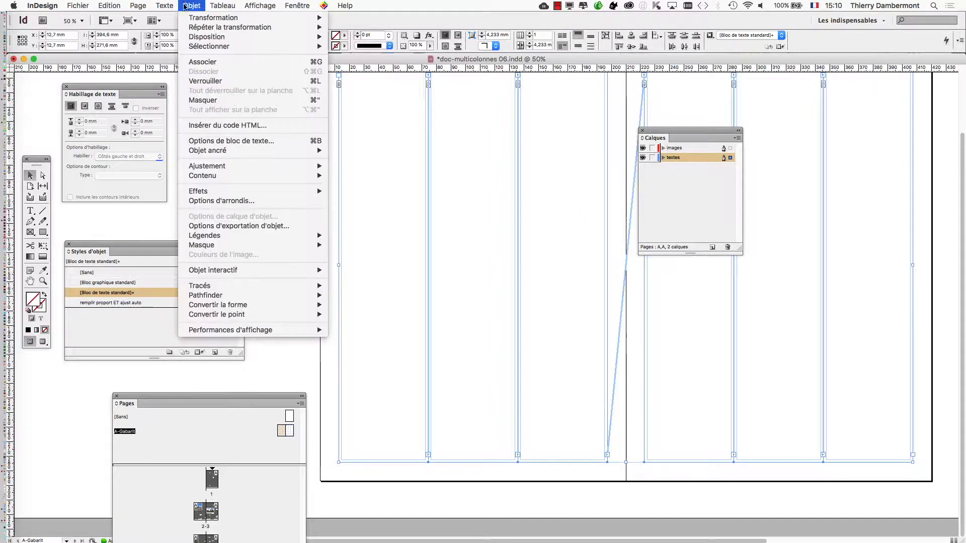
{"action": "left_click", "coordinate": [247, 146]}
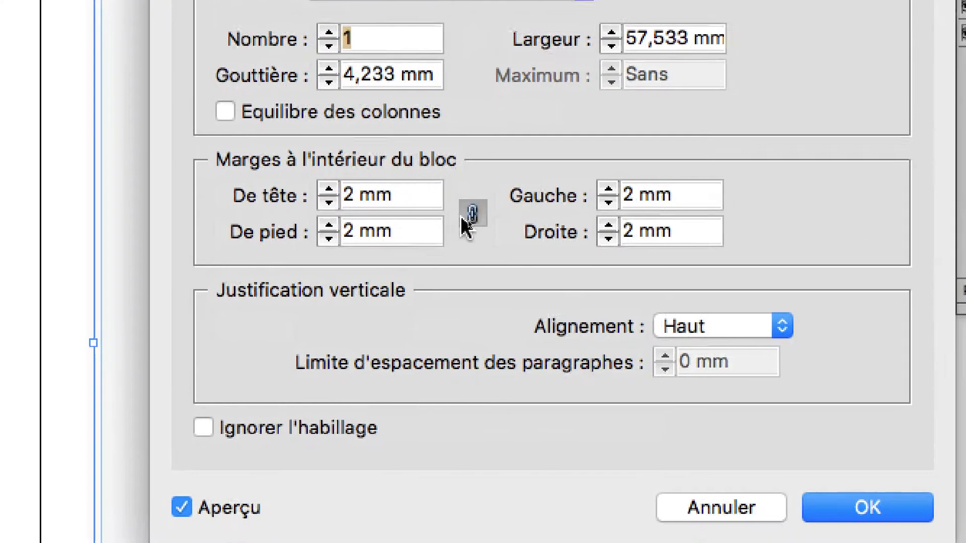
{"action": "left_click", "coordinate": [524, 250]}
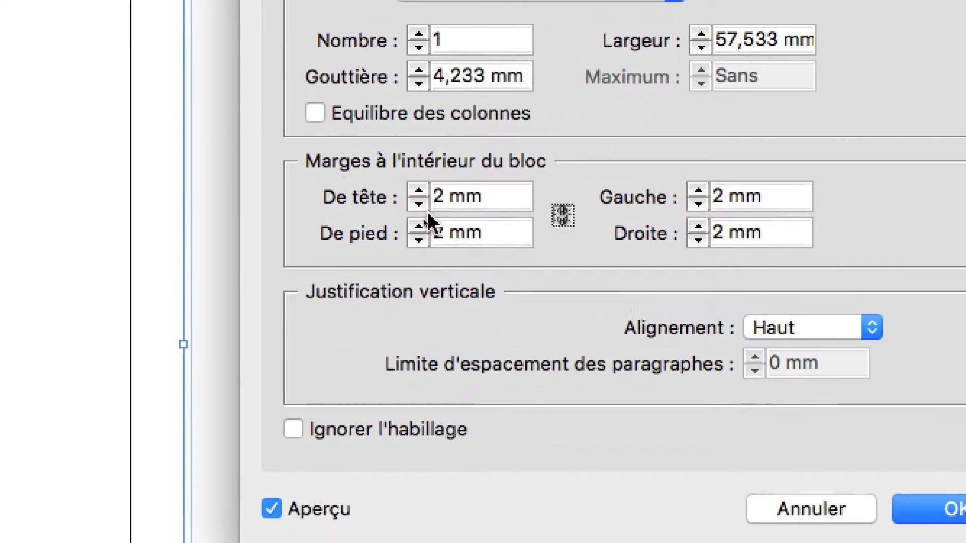
{"action": "left_click", "coordinate": [413, 198]}
{"action": "left_click", "coordinate": [413, 198]}
{"action": "left_click", "coordinate": [424, 223]}
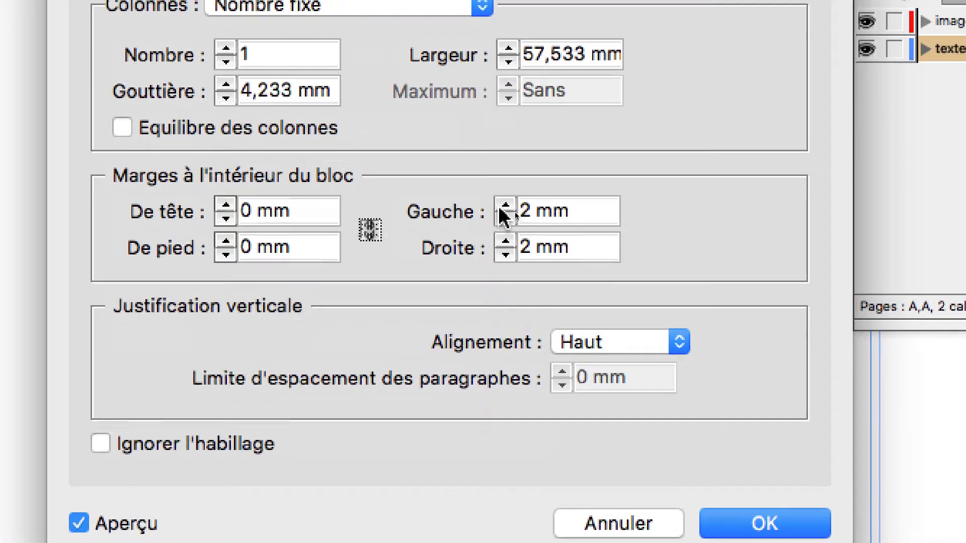
- Set the text frames' Gauche and Droite inner margins to 5 mm each and apply the options
{"action": "left_click", "coordinate": [704, 173]}
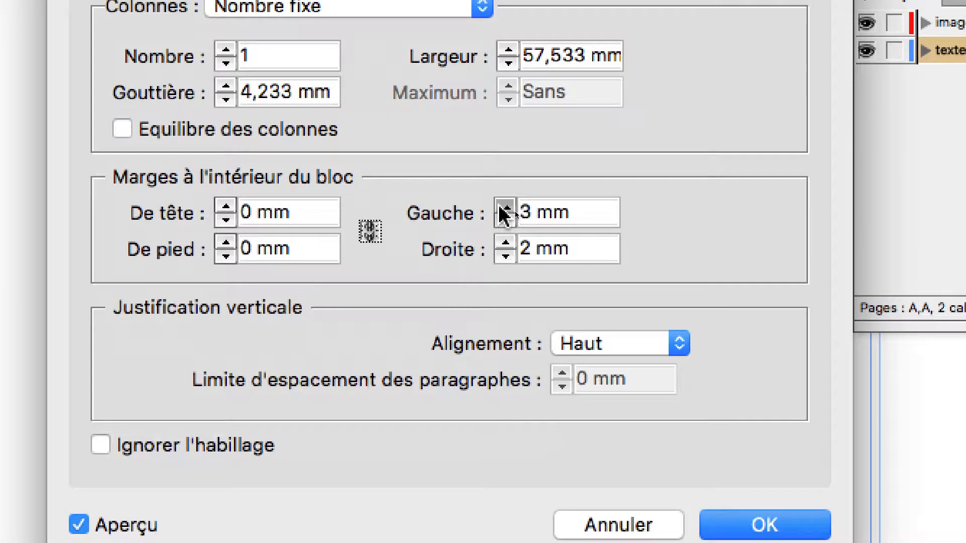
{"action": "left_click", "coordinate": [505, 210]}
{"action": "left_click", "coordinate": [505, 209]}
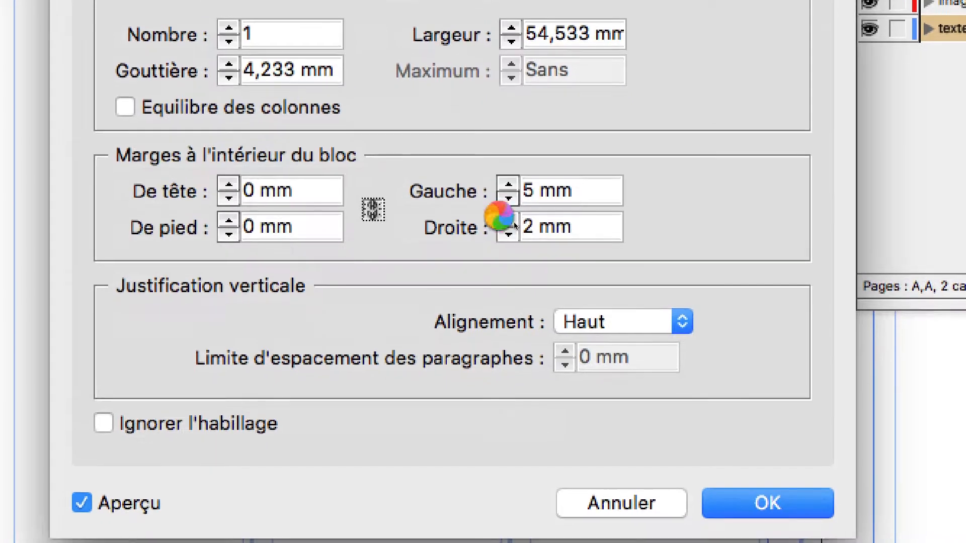
{"action": "left_click", "coordinate": [505, 245]}
{"action": "left_click", "coordinate": [506, 220]}
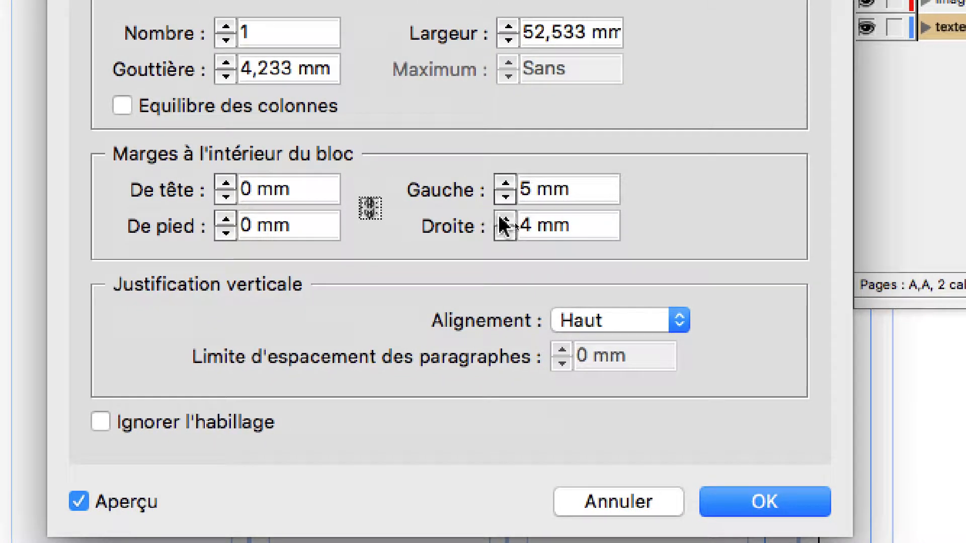
{"action": "left_click", "coordinate": [506, 221]}
{"action": "left_click", "coordinate": [505, 222]}
{"action": "left_click", "coordinate": [506, 232]}
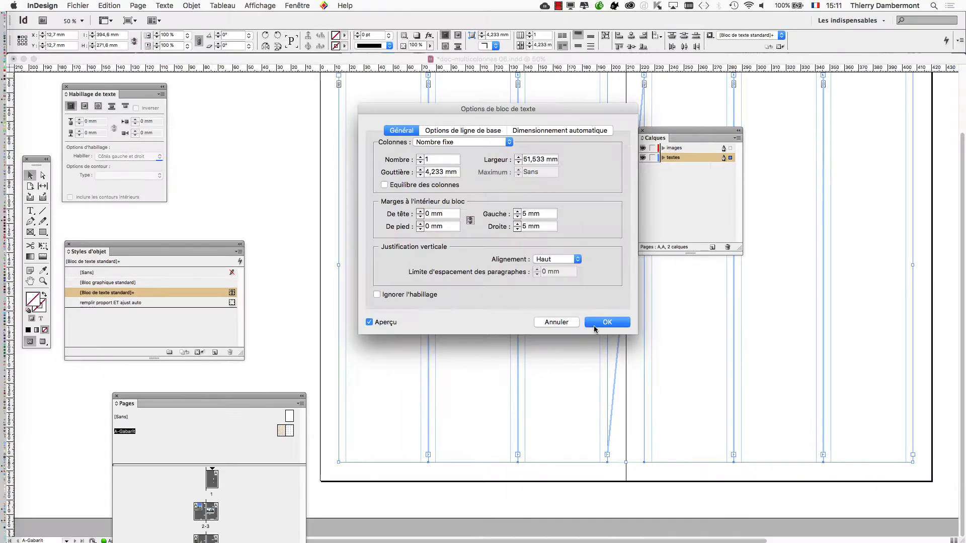
{"action": "left_click", "coordinate": [755, 482]}
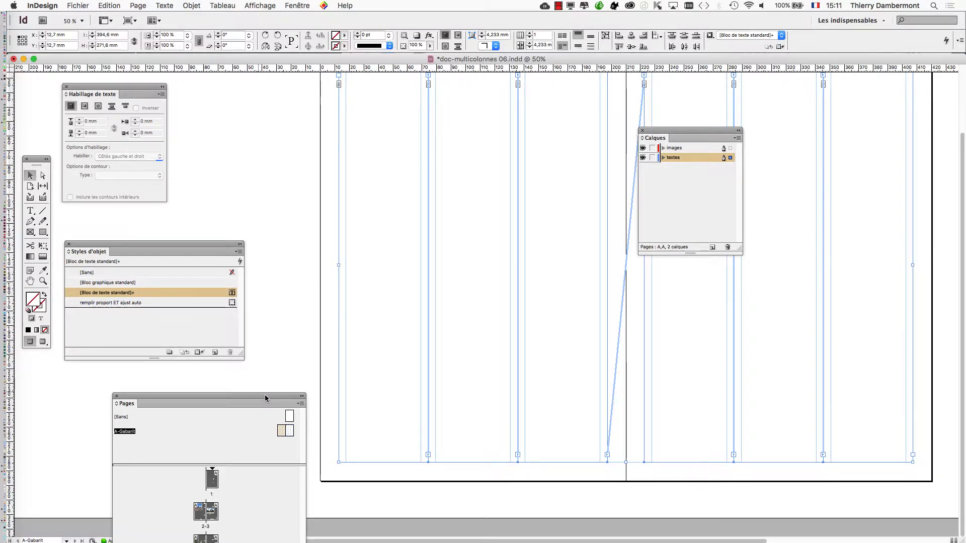
- Move the page and layer lists clear of the spread and review the inner margins in the text frame options
{"action": "left_click_drag", "start_coordinate": [268, 400], "coordinate": [382, 110]}
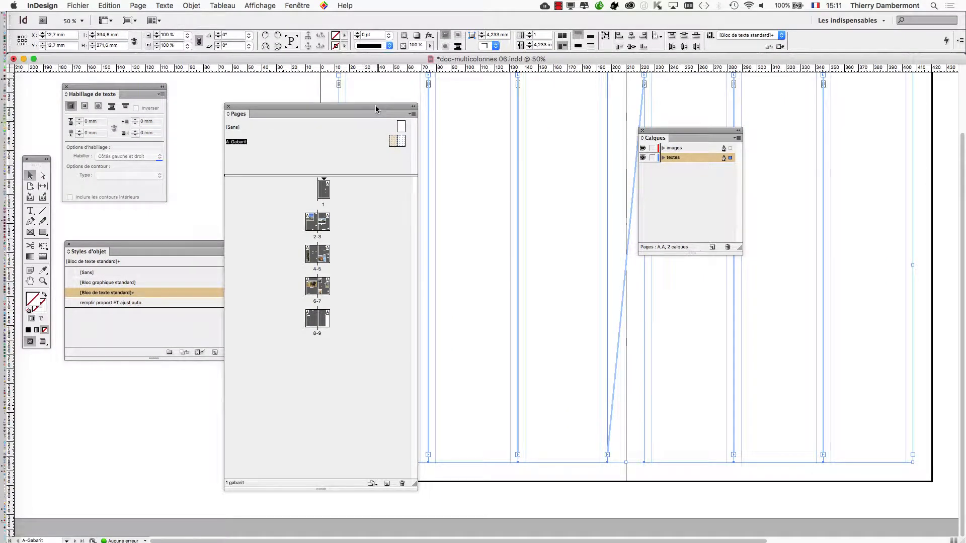
{"action": "left_click_drag", "start_coordinate": [375, 109], "coordinate": [233, 390]}
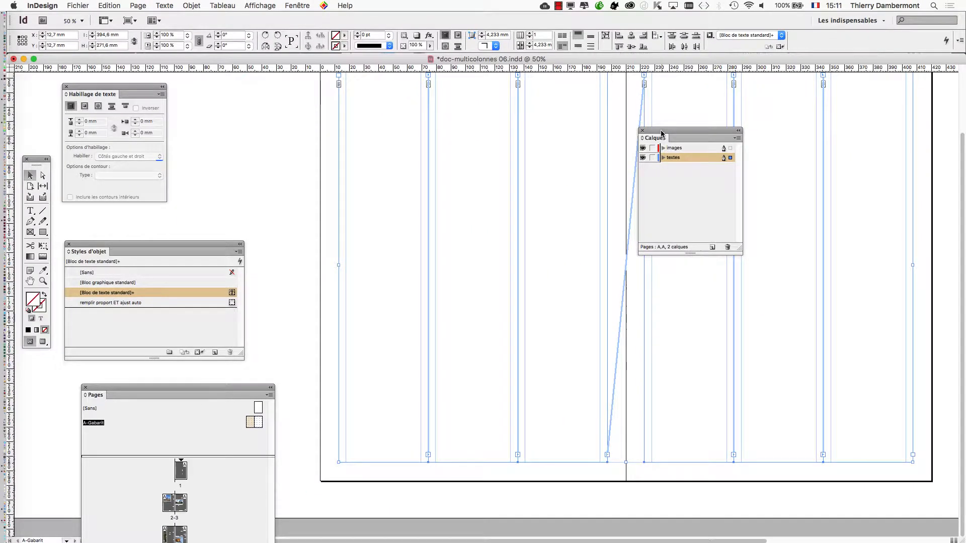
{"action": "left_click_drag", "start_coordinate": [662, 133], "coordinate": [762, 196]}
{"action": "left_click", "coordinate": [191, 5]}
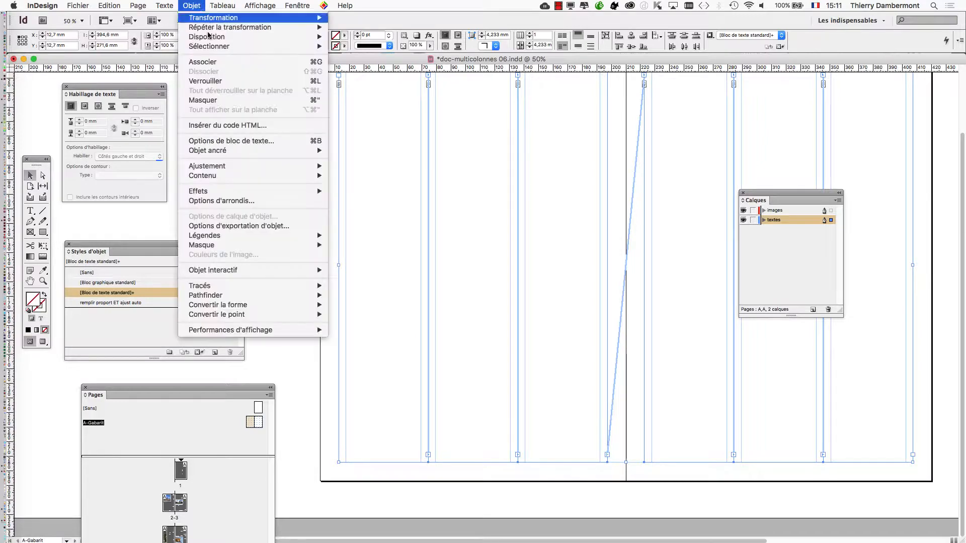
{"action": "left_click", "coordinate": [231, 141]}
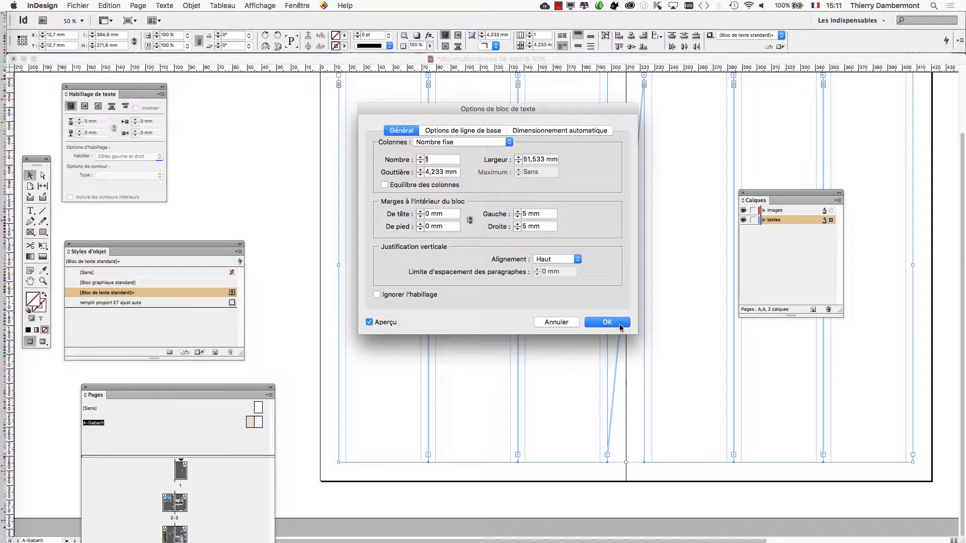
{"action": "left_click", "coordinate": [607, 322]}
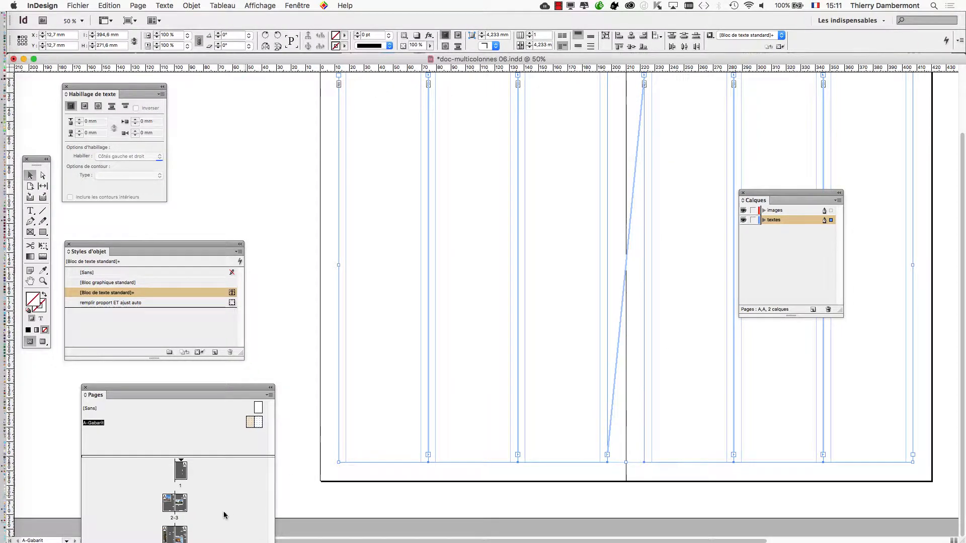
- Display pages 2-3 in preview mode and examine the spacing between the text columns and around the images
{"action": "double_click", "coordinate": [185, 505]}
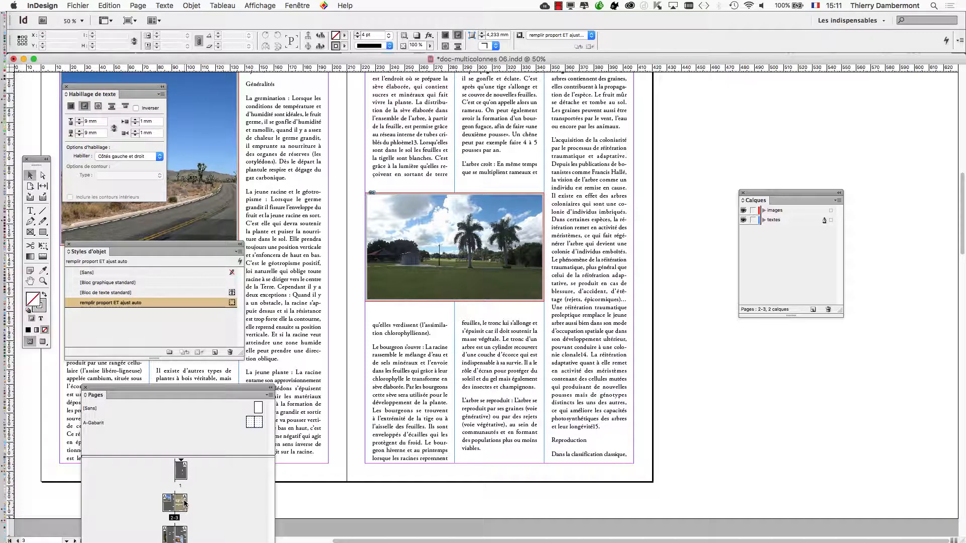
{"action": "left_click", "coordinate": [43, 342]}
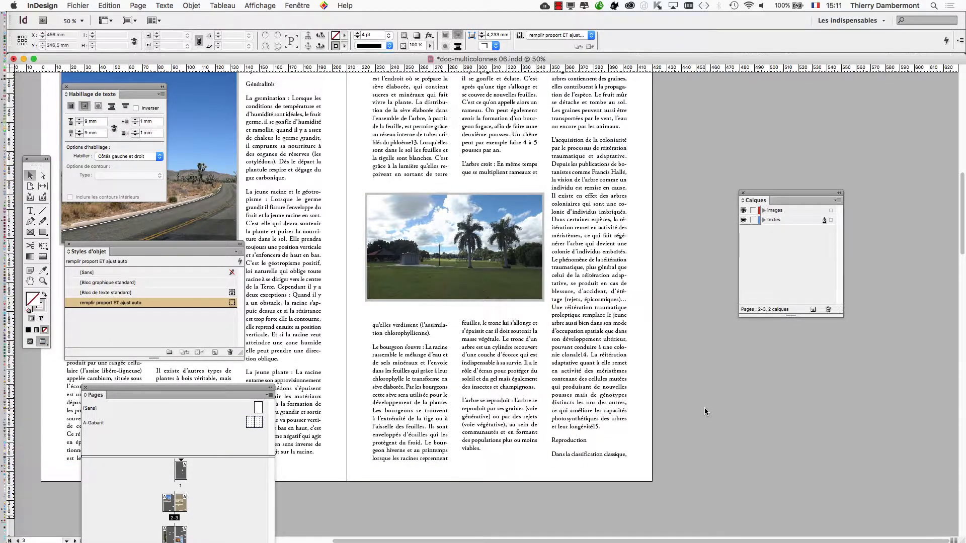
{"action": "scroll", "coordinate": [704, 408], "scroll_direction": "up", "scroll_amount": 1}
{"action": "left_click_drag", "start_coordinate": [490, 302], "coordinate": [625, 275]}
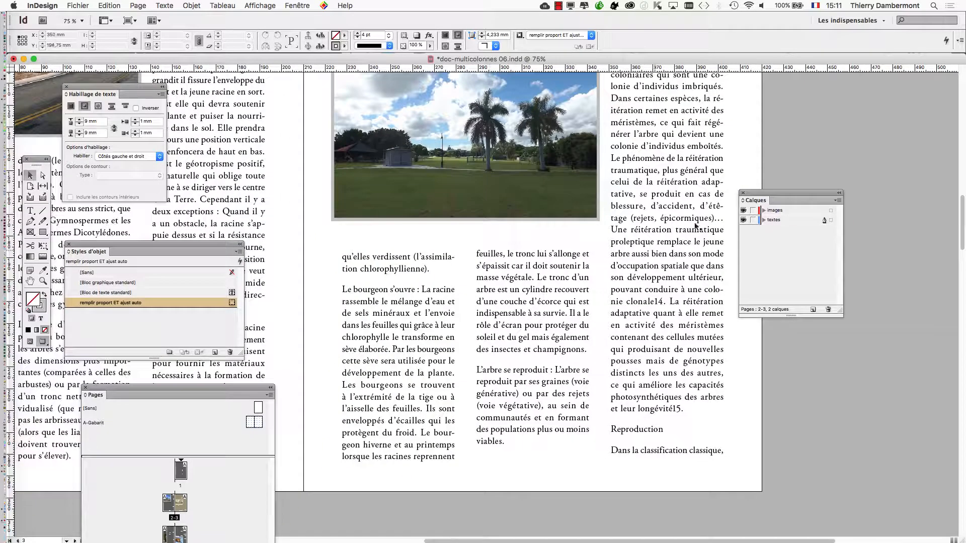
{"action": "left_click_drag", "start_coordinate": [753, 192], "coordinate": [865, 266]}
{"action": "left_click_drag", "start_coordinate": [548, 309], "coordinate": [637, 372]}
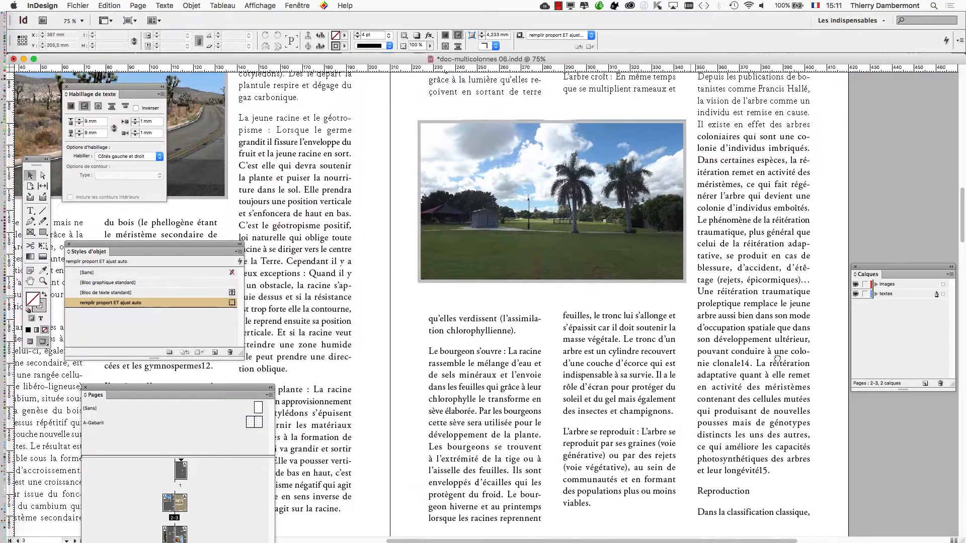
{"action": "key", "text": "super+minus"}
{"action": "left_click_drag", "start_coordinate": [363, 389], "coordinate": [563, 307]}
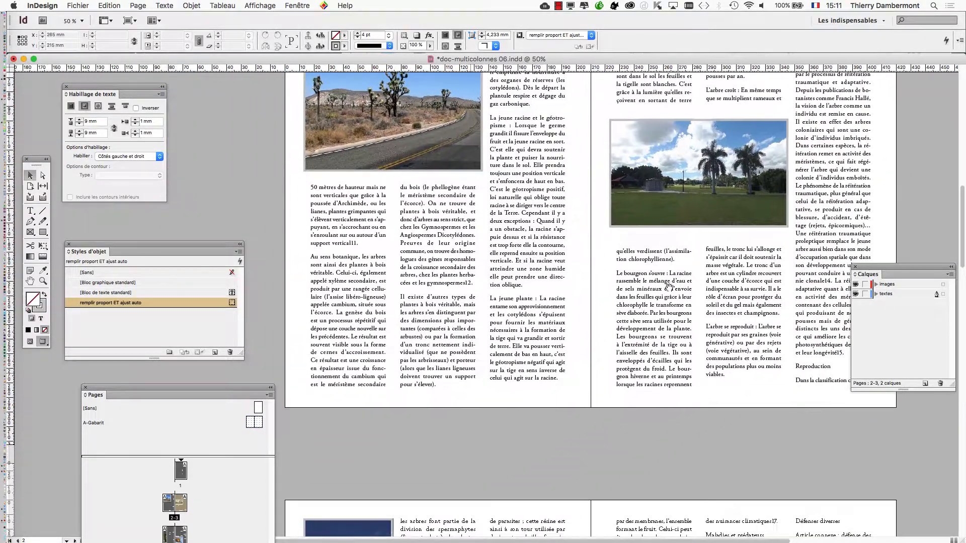
{"action": "scroll", "coordinate": [421, 315], "scroll_direction": "up", "scroll_amount": 1}
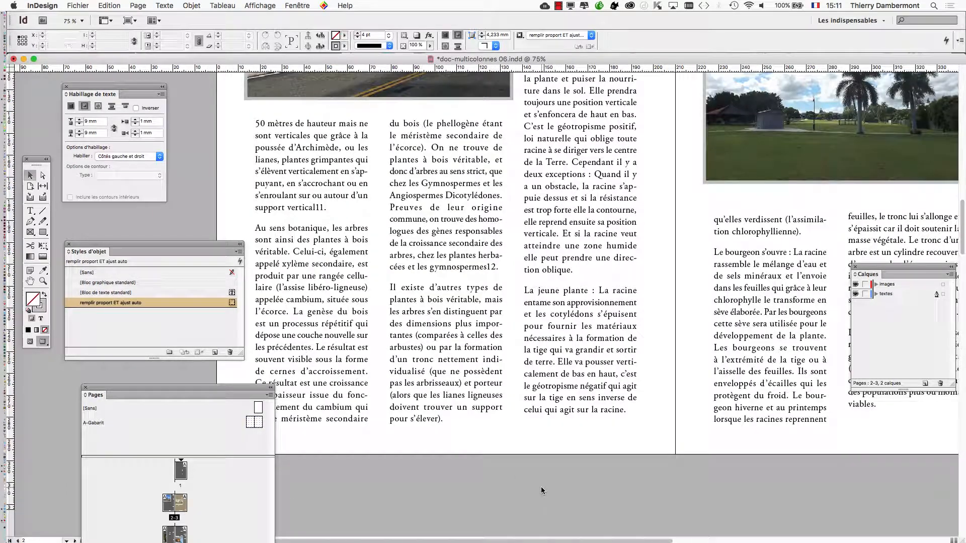
- Set the Gauche and Droite inner margins of all text frames on the A-Gabarit master spread to 4 mm
{"action": "double_click", "coordinate": [250, 428]}
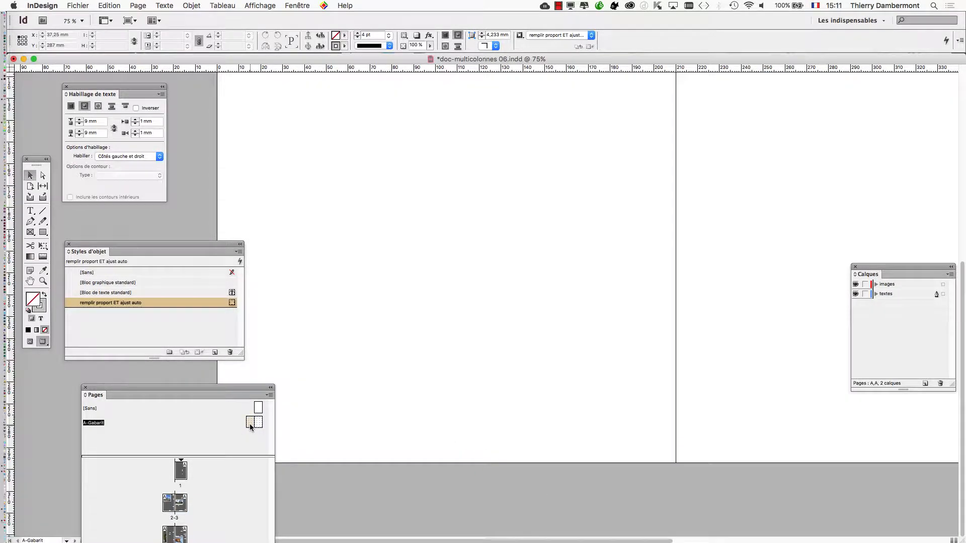
{"action": "key", "text": "super+a"}
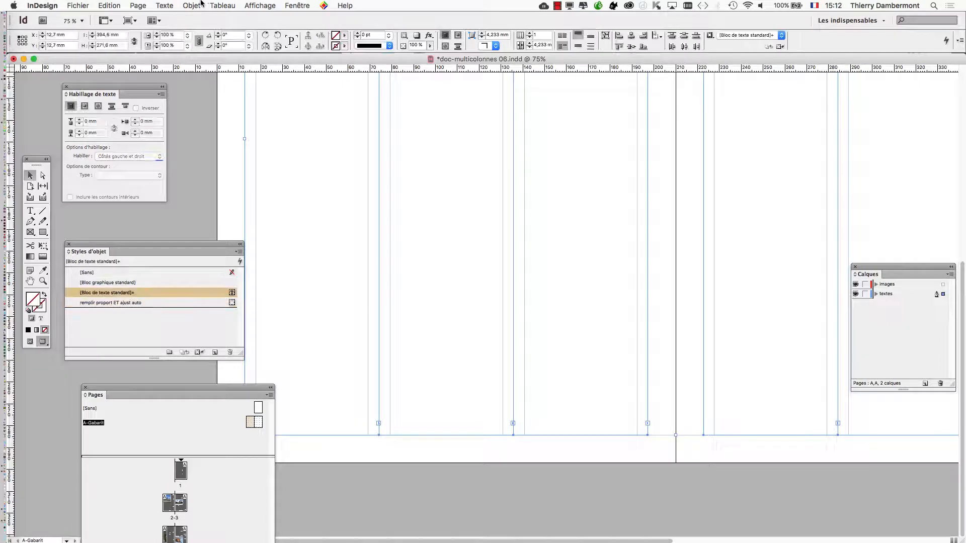
{"action": "left_click", "coordinate": [192, 6]}
{"action": "left_click", "coordinate": [232, 140]}
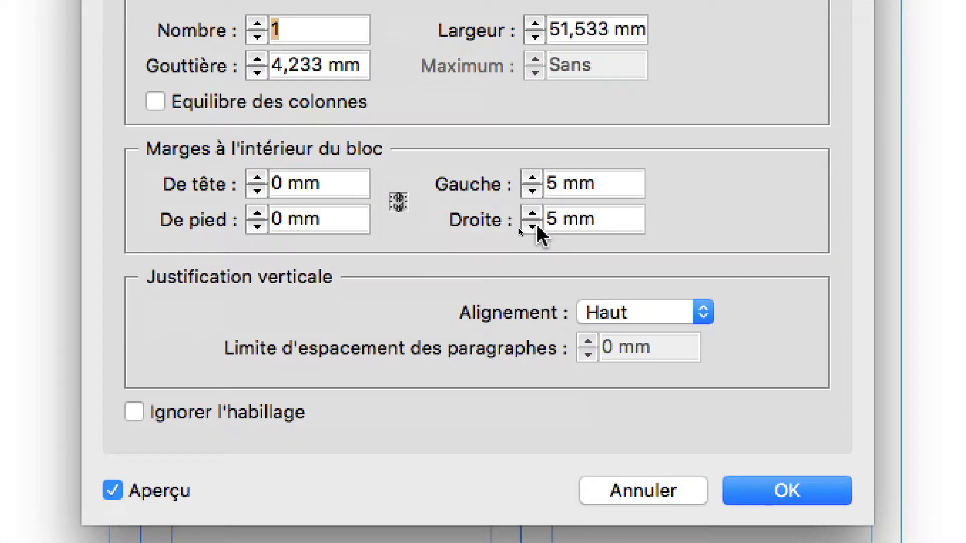
{"action": "left_click", "coordinate": [532, 190]}
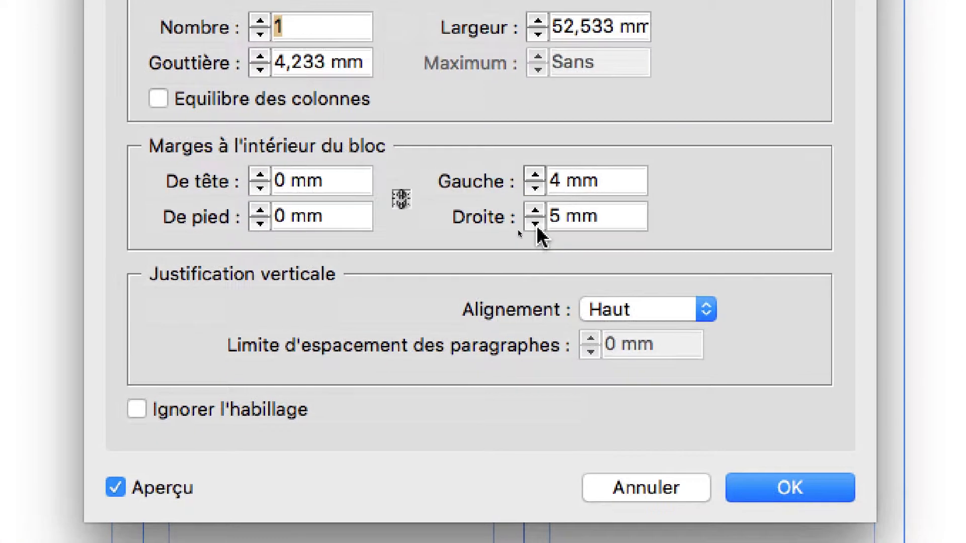
{"action": "left_click", "coordinate": [534, 224]}
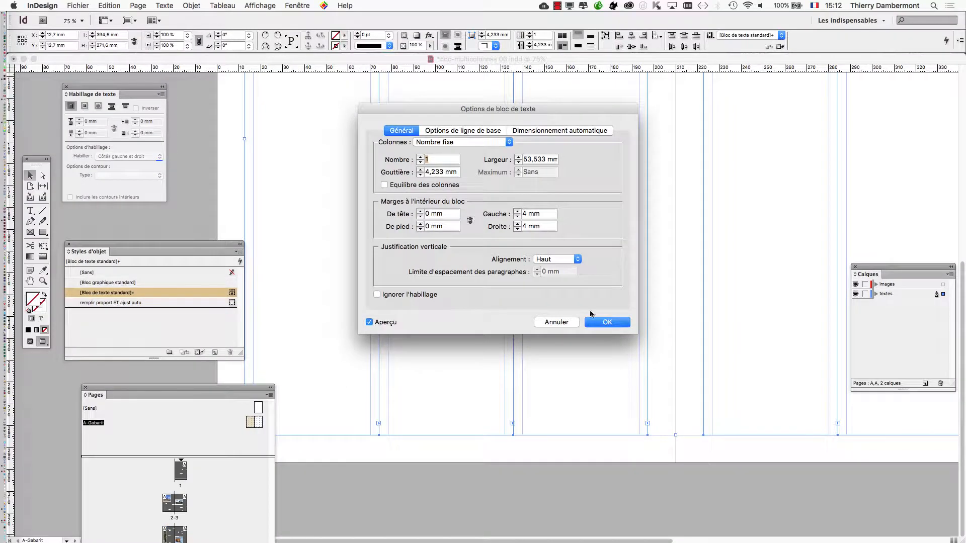
{"action": "left_click", "coordinate": [605, 322]}
- Return to pages 2-3 and examine the column spacing and text alignment with the images across the following spreads
{"action": "double_click", "coordinate": [183, 507]}
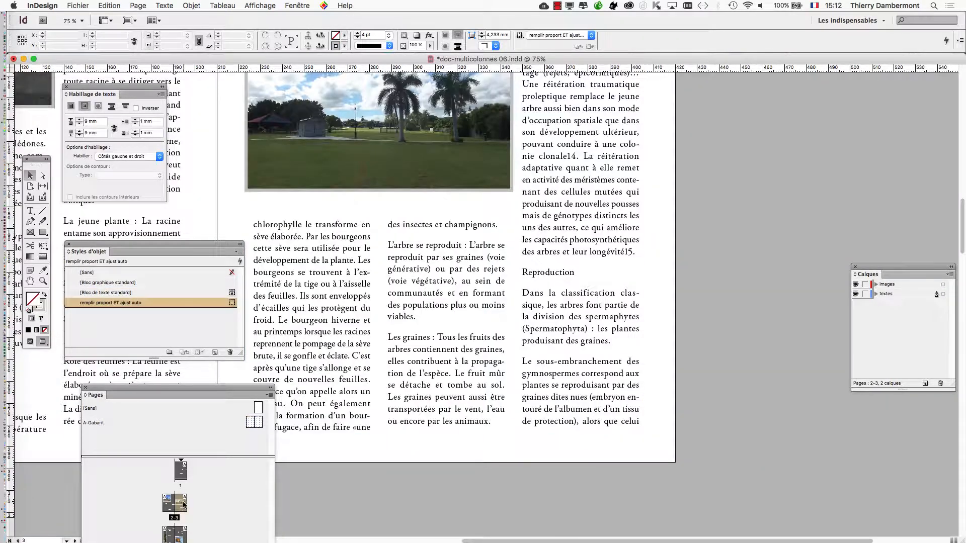
{"action": "key", "text": "super+minus"}
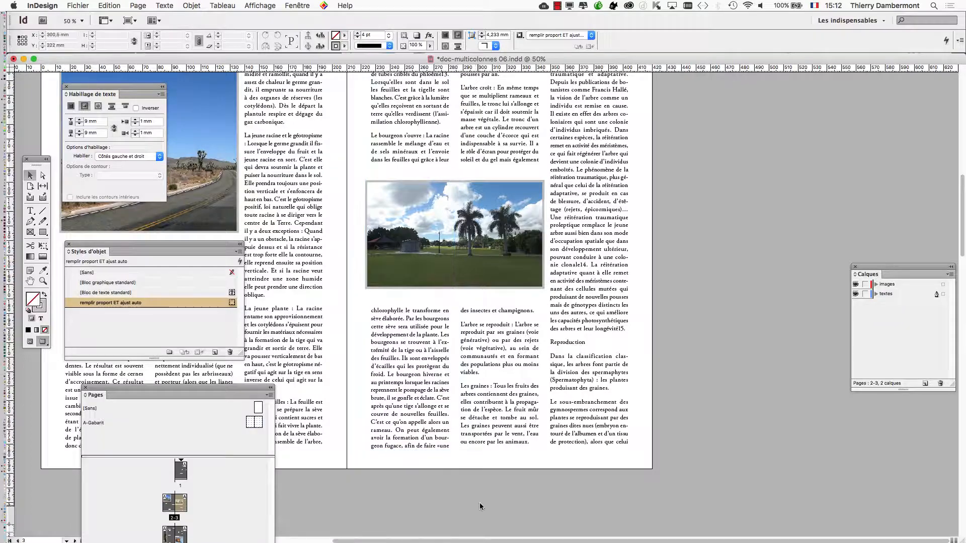
{"action": "scroll", "coordinate": [480, 503], "scroll_direction": "down", "scroll_amount": 15}
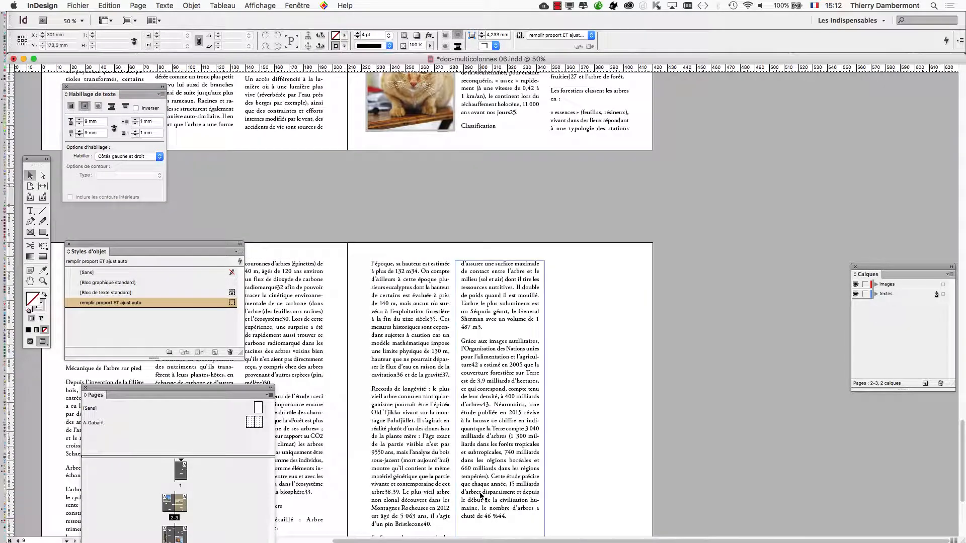
{"action": "scroll", "coordinate": [478, 478], "scroll_direction": "up", "scroll_amount": 5}
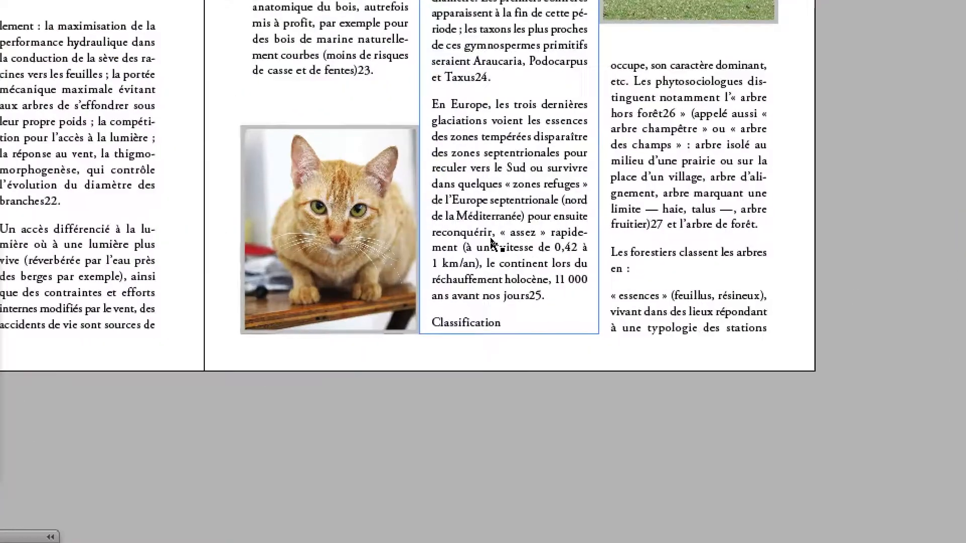
{"action": "scroll", "coordinate": [504, 305], "scroll_direction": "up", "scroll_amount": 3}
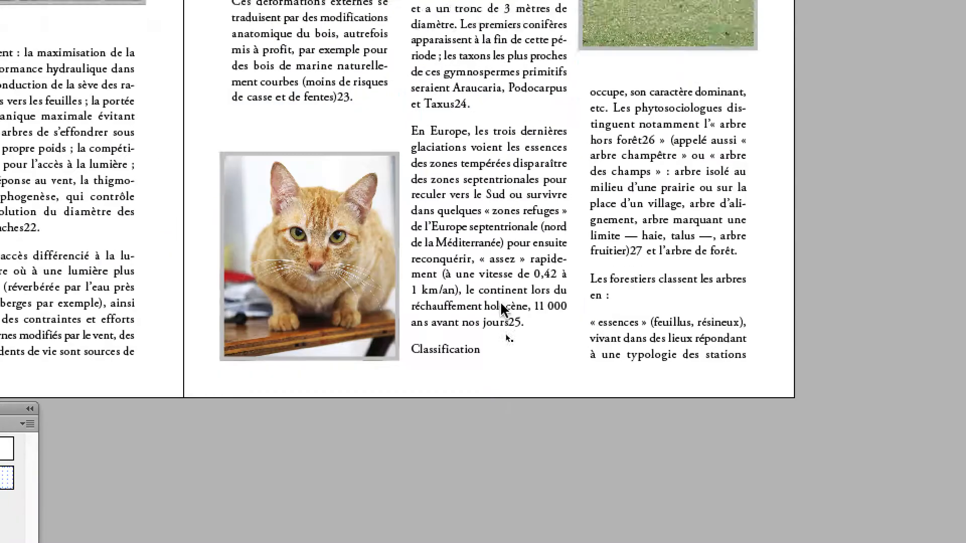